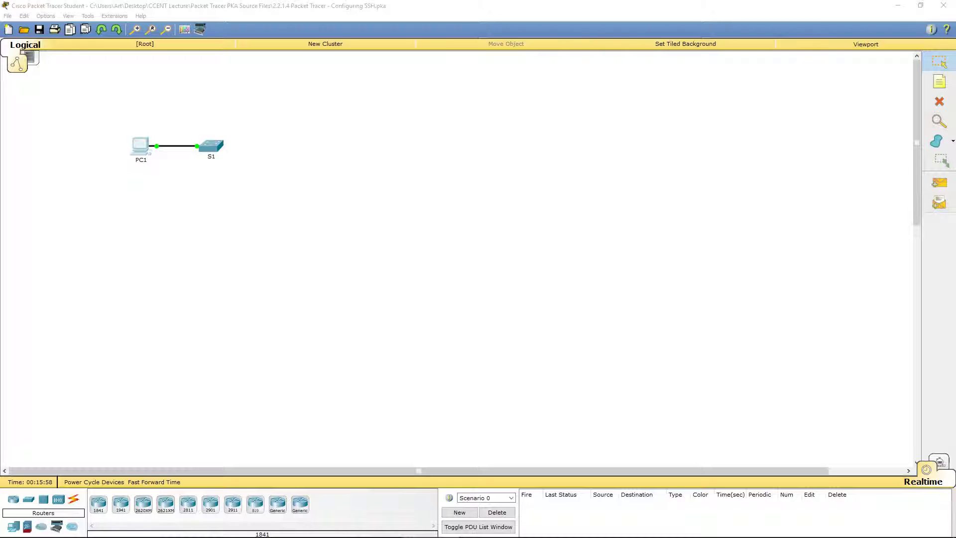
Open switch S1's window and dismiss the locked command-line warning
double_click(211, 145)
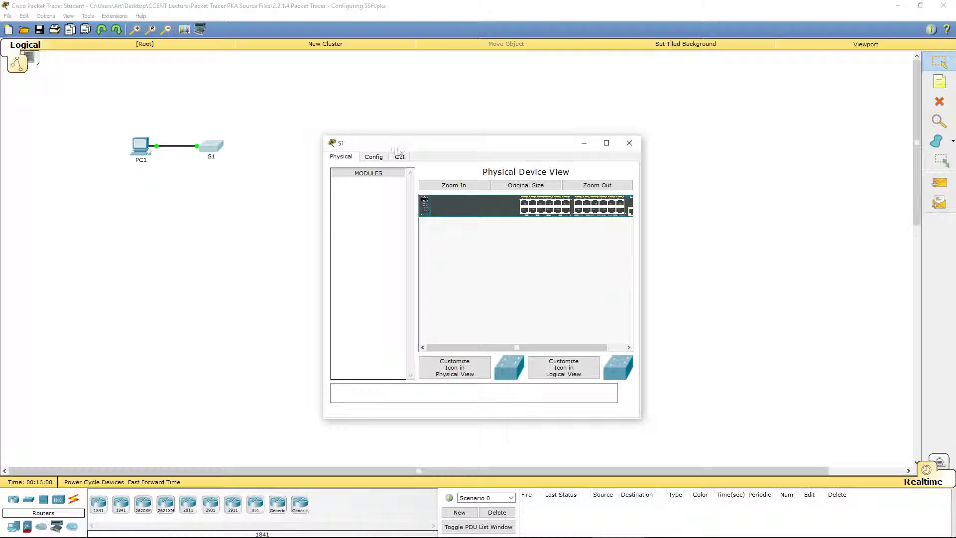
click(399, 156)
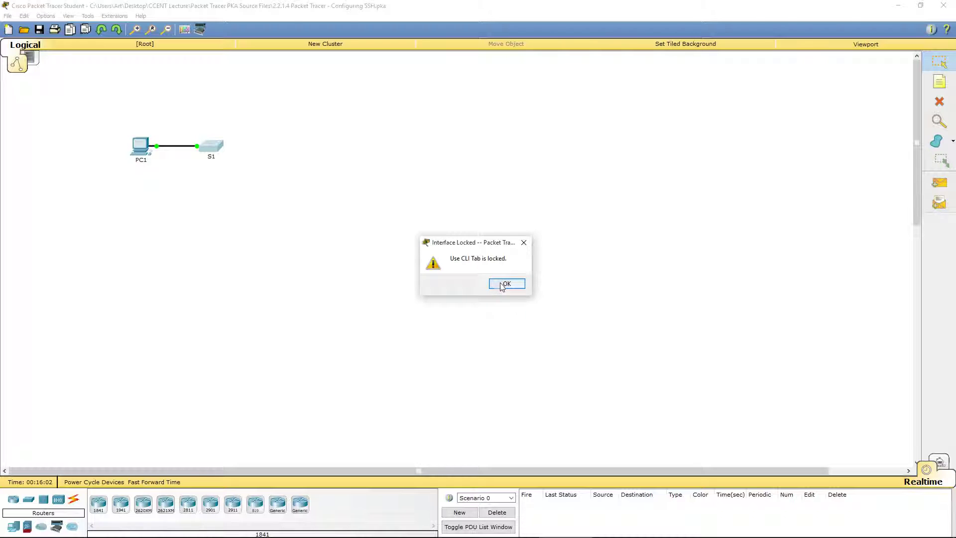
click(502, 284)
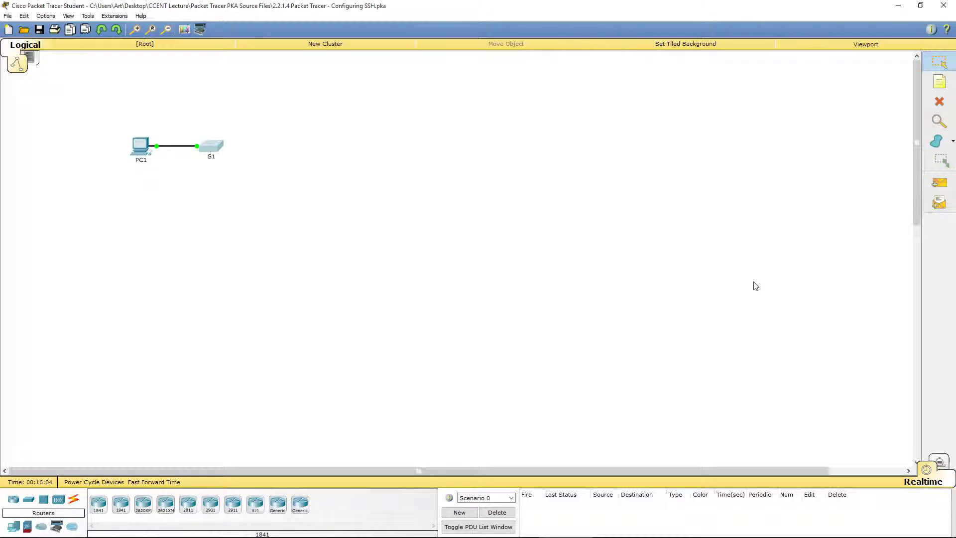
Open PC1, check its Physical tab, then enlarge and reposition its Desktop window
click(138, 151)
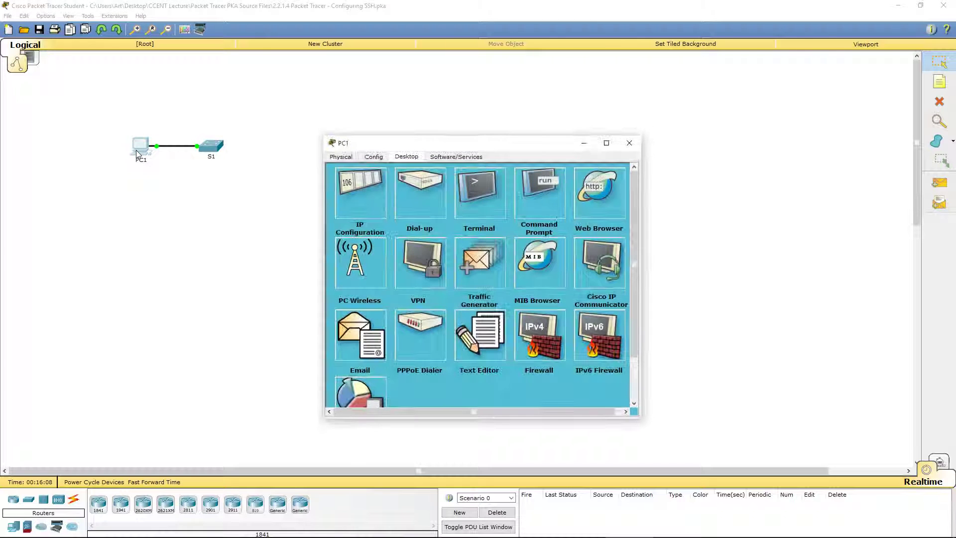
click(330, 157)
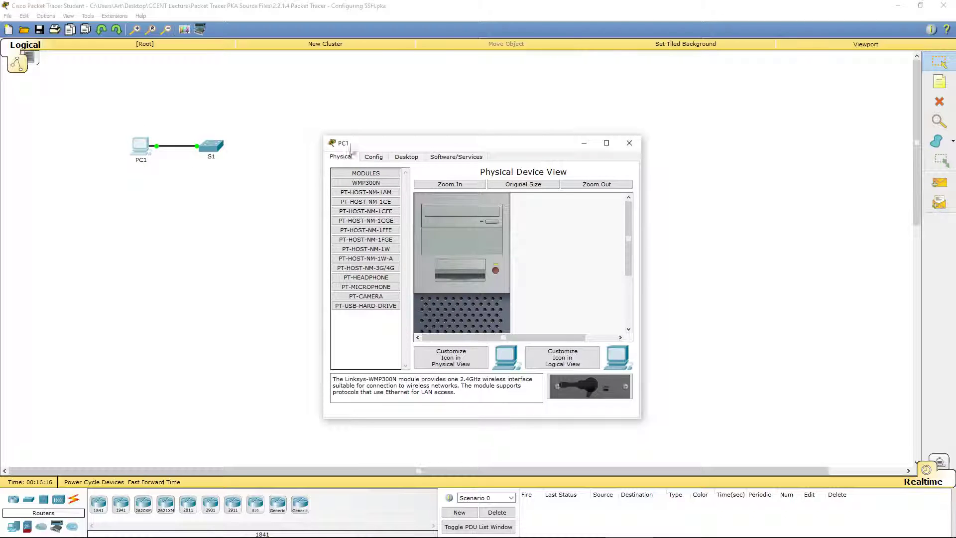
click(407, 157)
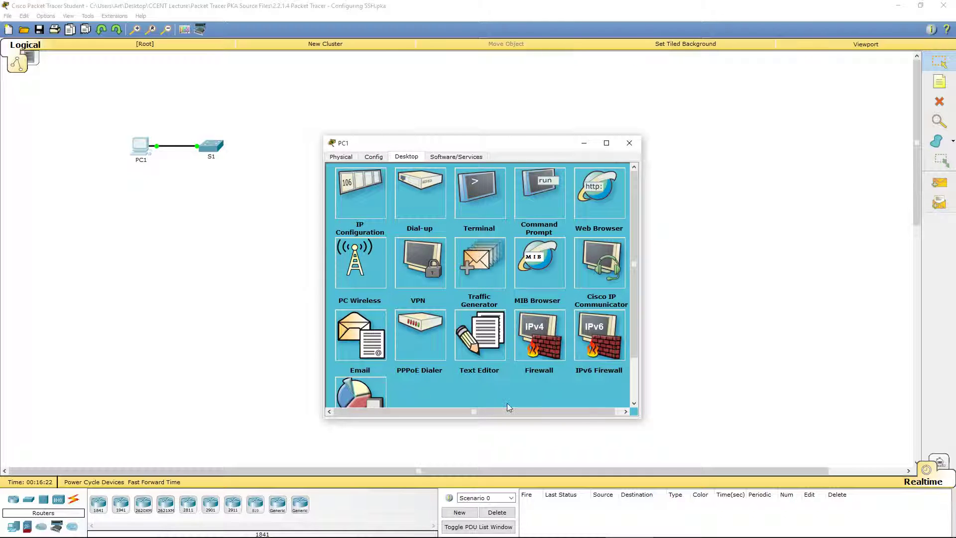
drag(638, 419, 681, 464)
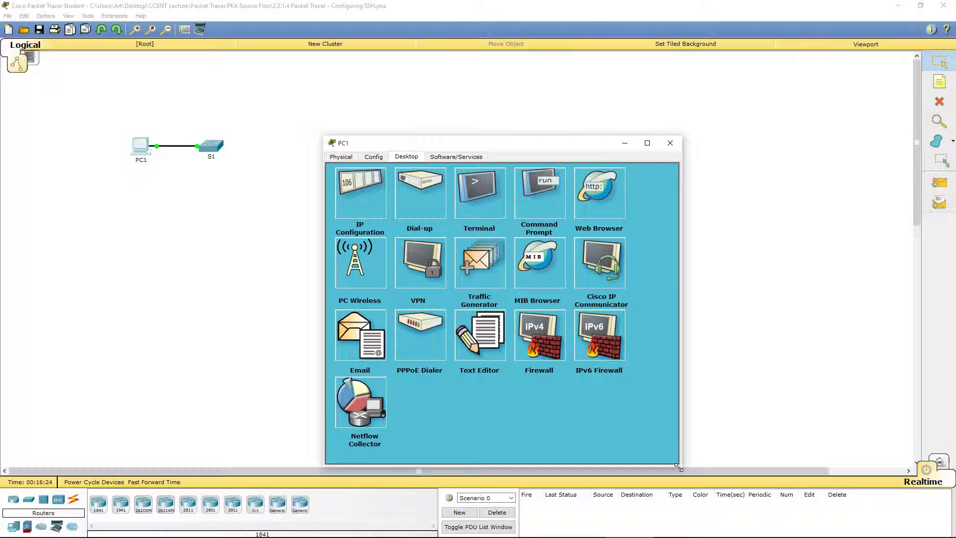
drag(498, 143, 413, 72)
Telnet from PC1's Command Prompt to S1 at 10.10.10.2 port 23 and log in with the line password
click(449, 124)
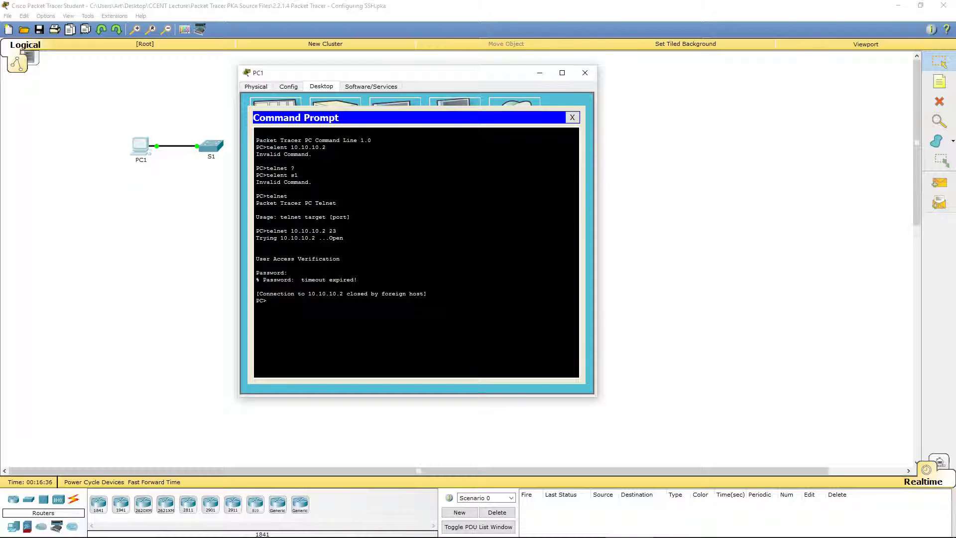
text(elnet 10.10.10.2)
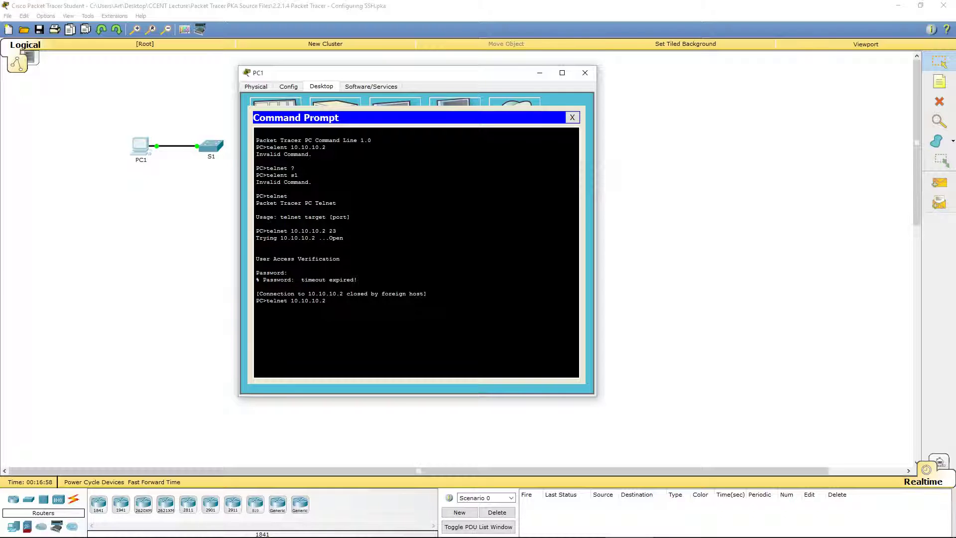
text(3)
key(Return)
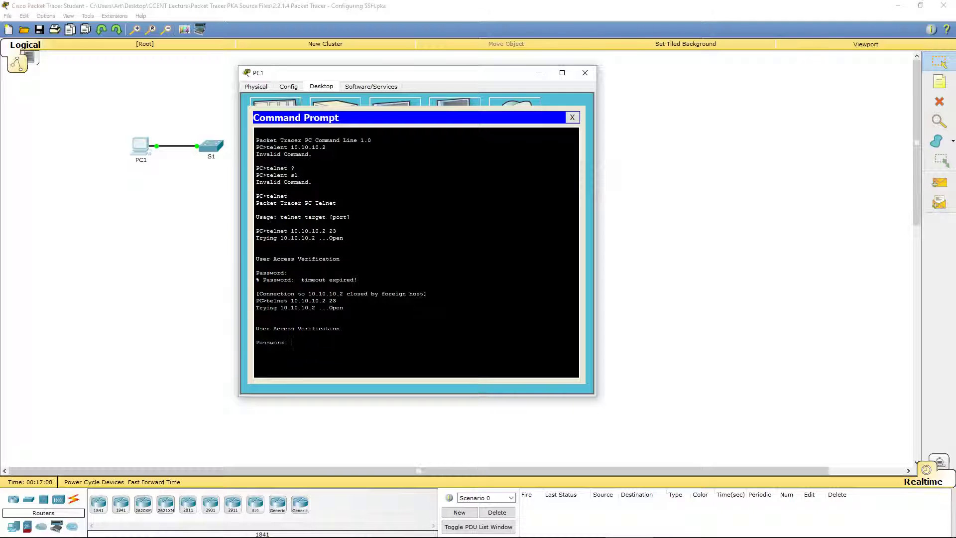
key(Return)
drag(267, 349, 256, 349)
click(257, 350)
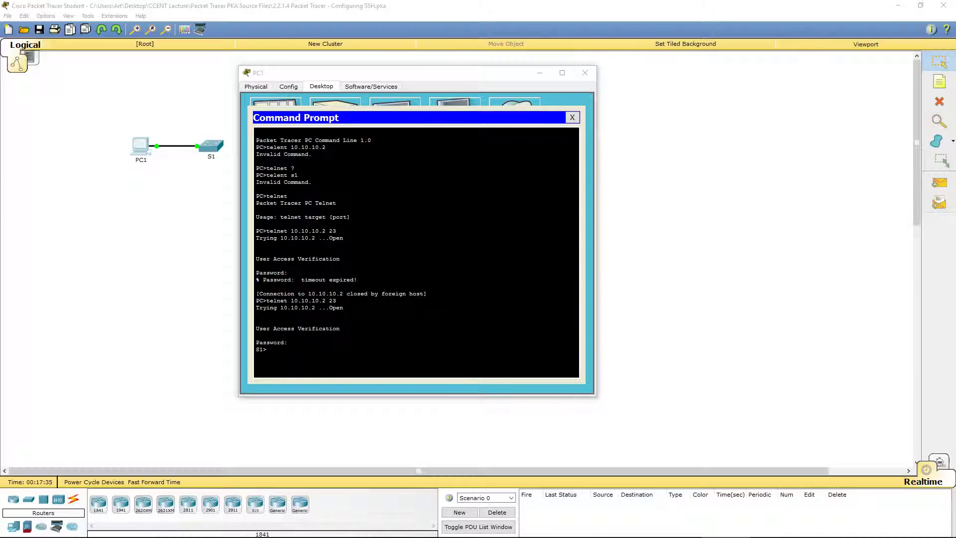
List the S1> commands with '?', then enter privileged mode using enable and its password
click(291, 342)
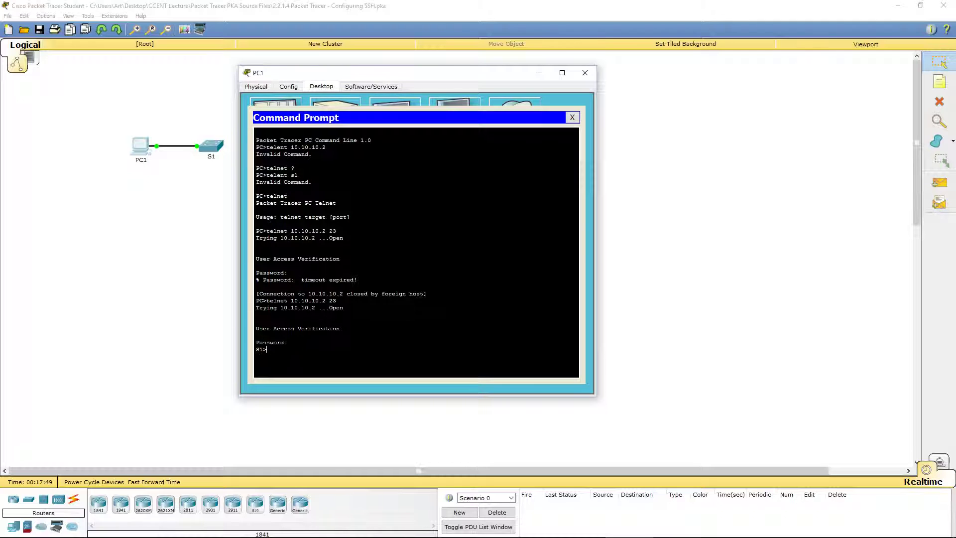
text(?)
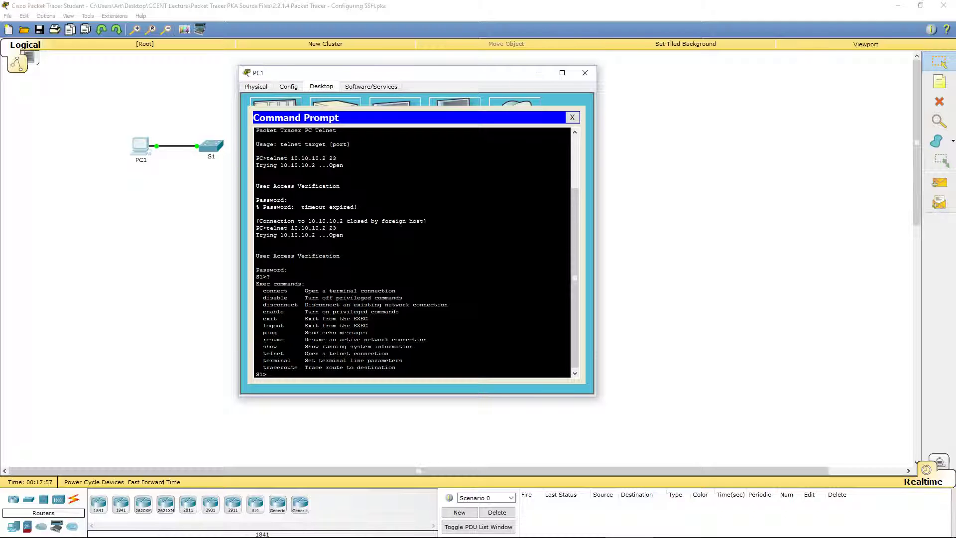
text(enable)
key(Return)
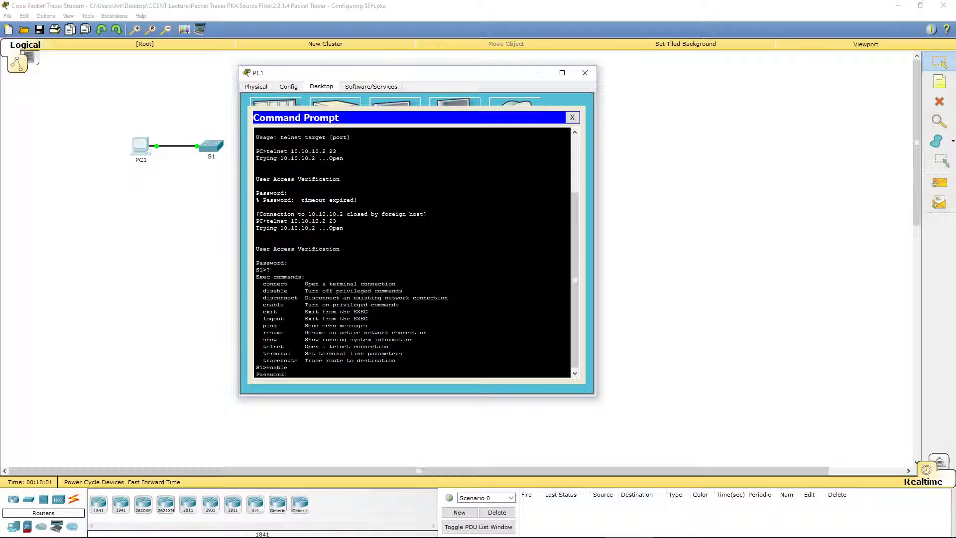
key(Return)
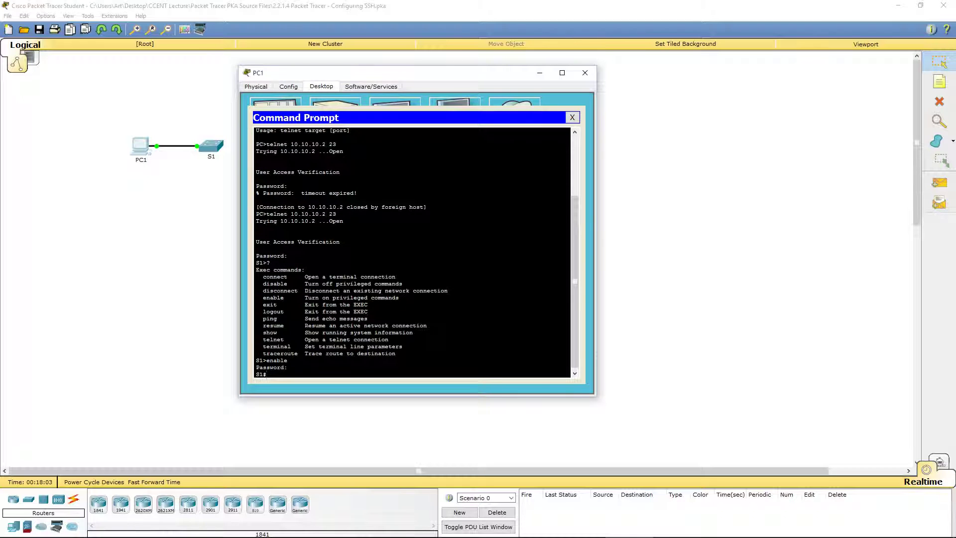
drag(259, 374, 262, 374)
click(267, 376)
List the privileged S1# commands with '?' and end the paged list
text(?)
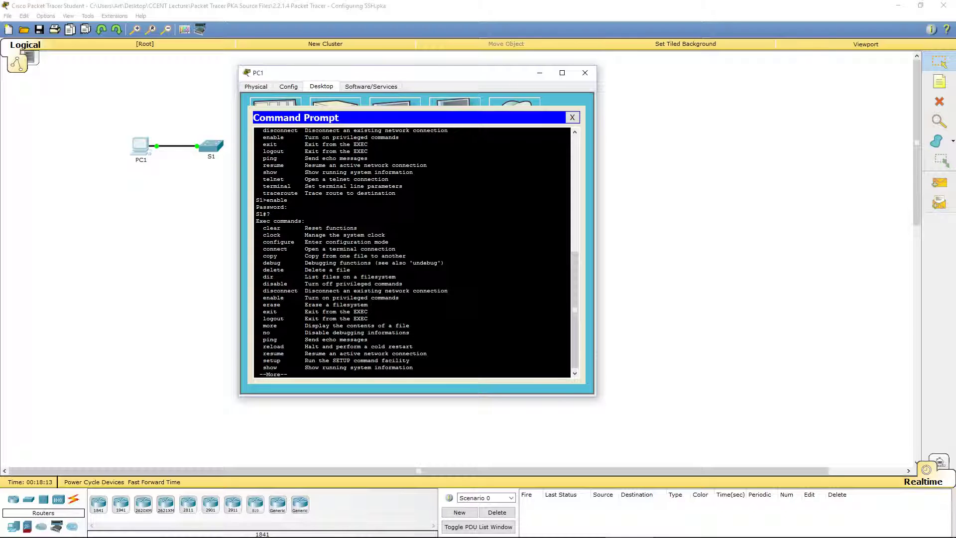
double_click(270, 256)
key(ctrl+c)
Attempt copy running-config startup-config, fixing typos and retrying a shortened version
text(c)
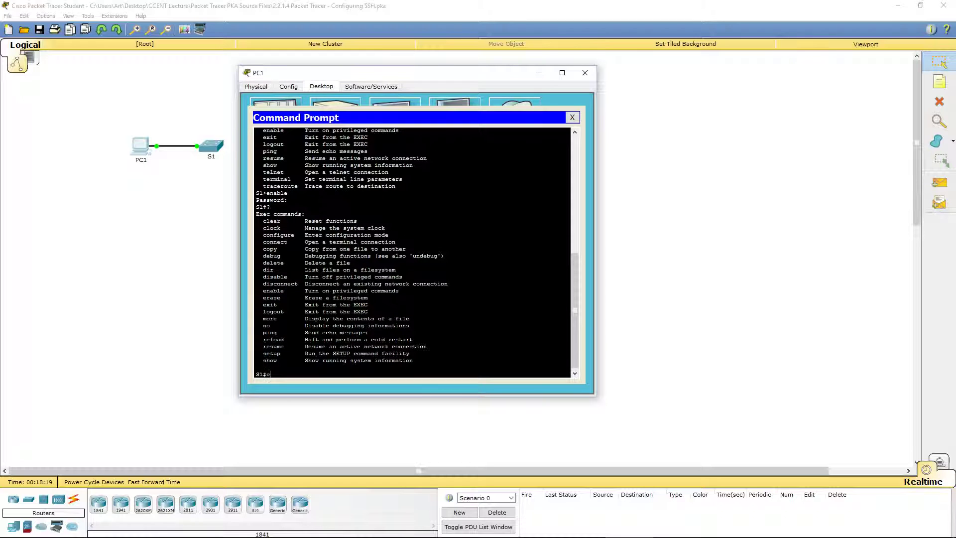
text(opy)
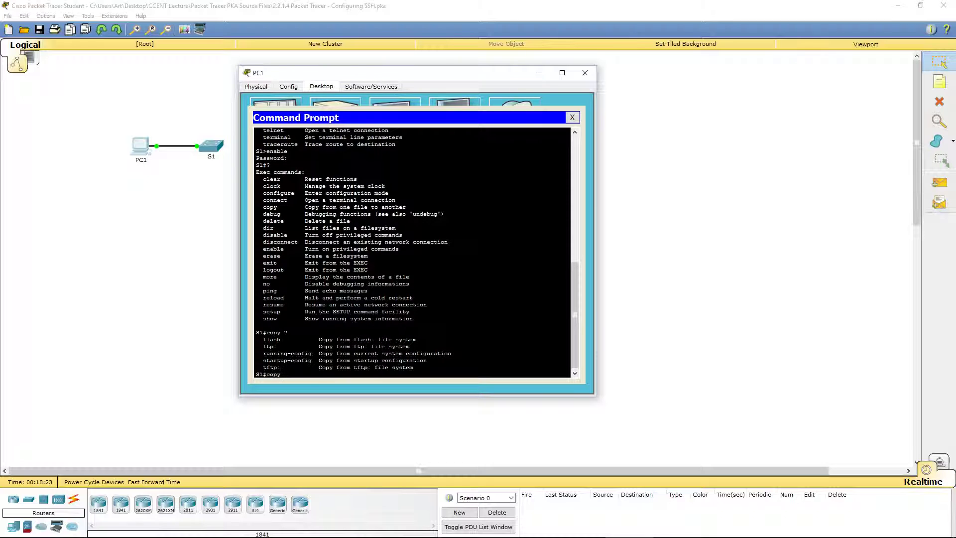
text( ?copy run)
key(Tab)
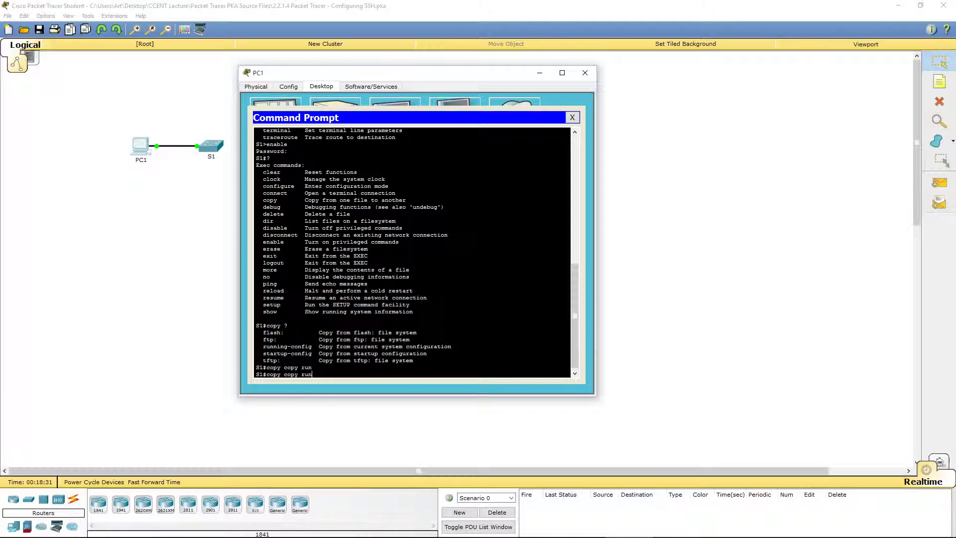
text(ning-confiug)
key(BackSpace)
key(BackSpace)
key(BackSpace)
key(Tab)
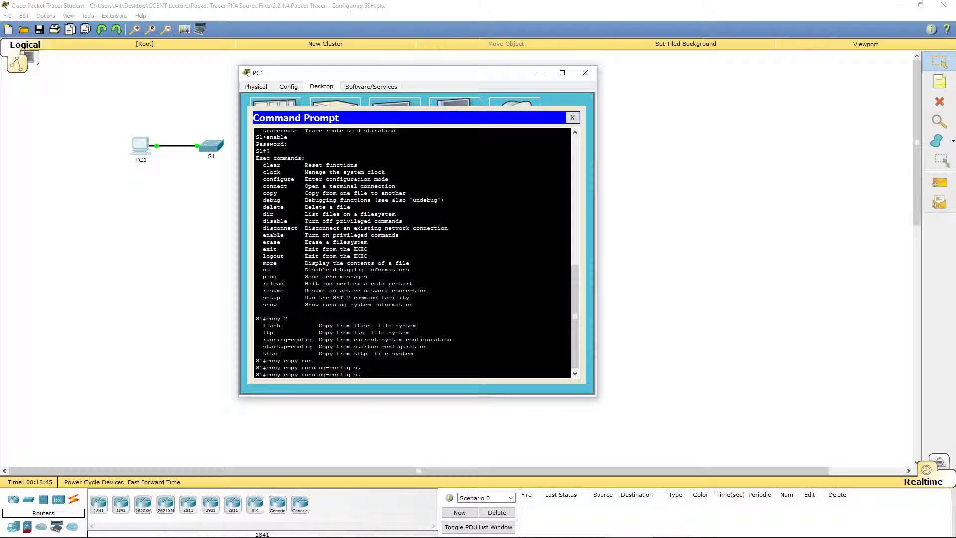
text(artup-config)
key(Return)
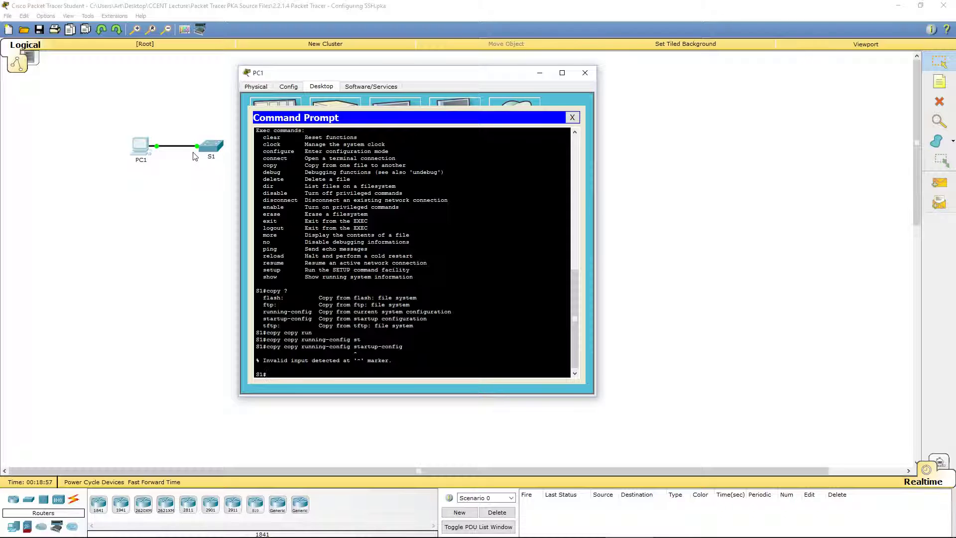
key(Up)
key(BackSpace)
key(BackSpace)
key(BackSpace)
key(BackSpace)
key(BackSpace)
key(BackSpace)
key(BackSpace)
key(BackSpace)
key(BackSpace)
key(BackSpace)
key(BackSpace)
key(BackSpace)
key(BackSpace)
key(BackSpace)
key(BackSpace)
key(Return)
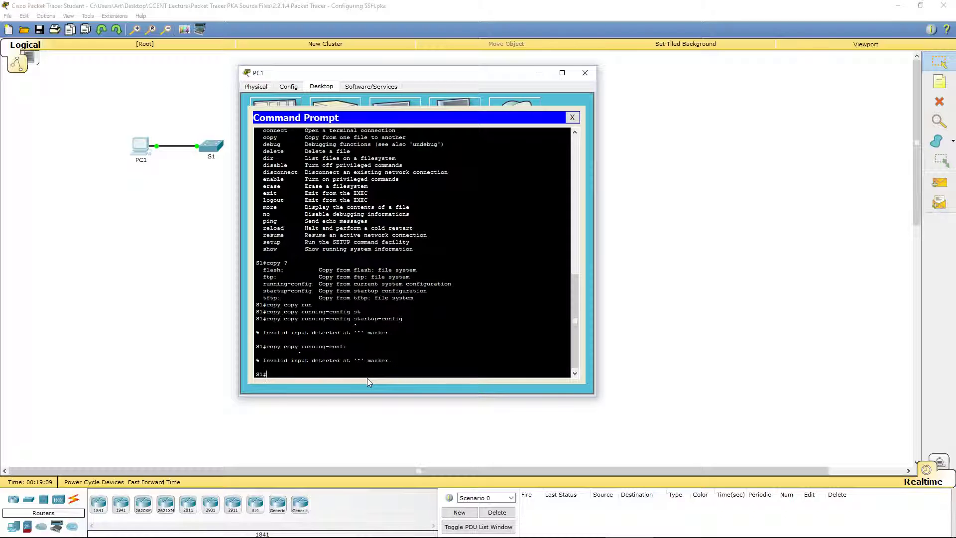
Run copy running-config startup-config with Tab completion and accept the default destination filename
text(copy)
text(u)
key(Tab)
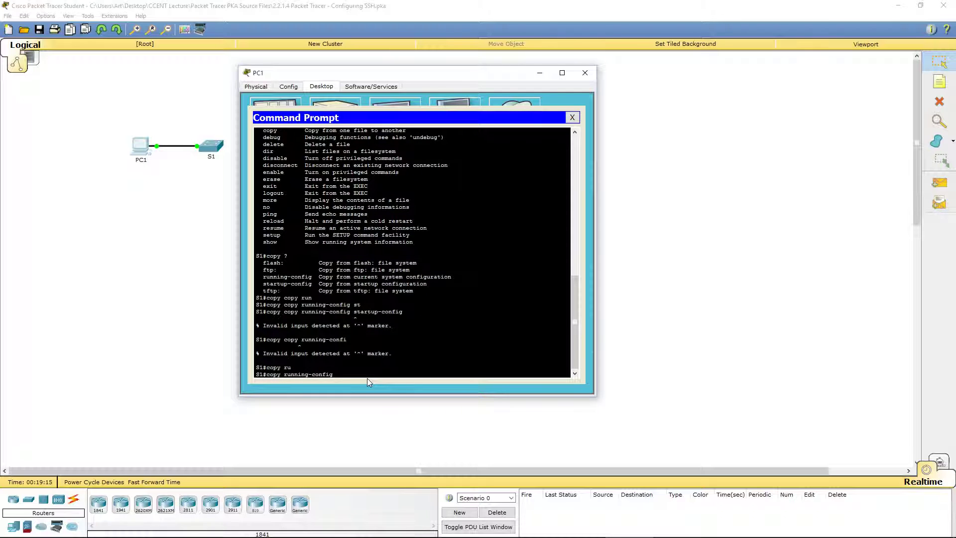
text(st)
key(Tab)
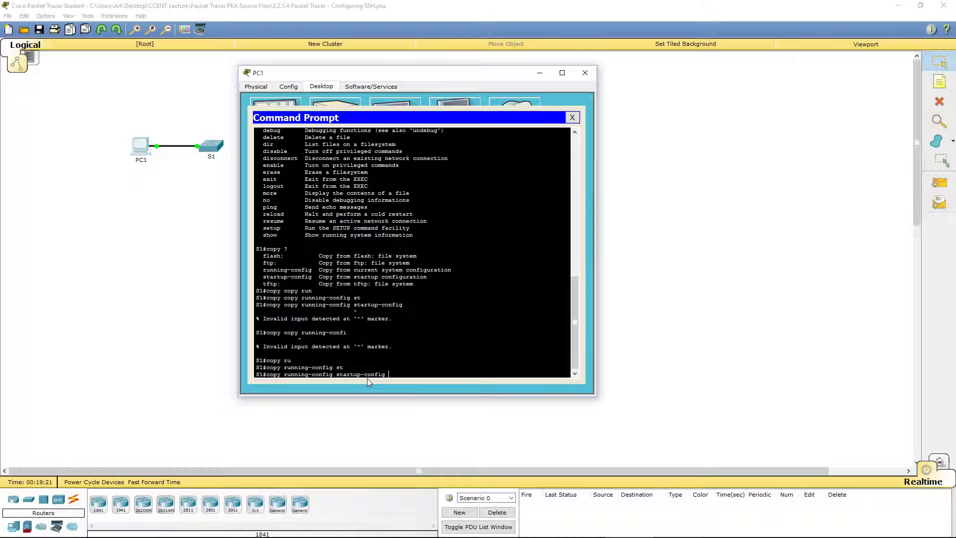
key(Return)
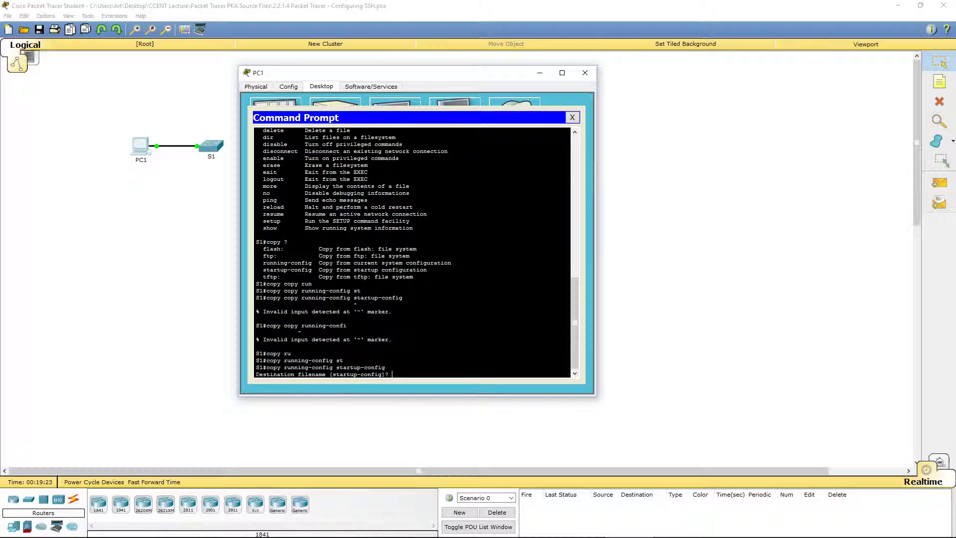
drag(262, 378, 392, 373)
click(388, 378)
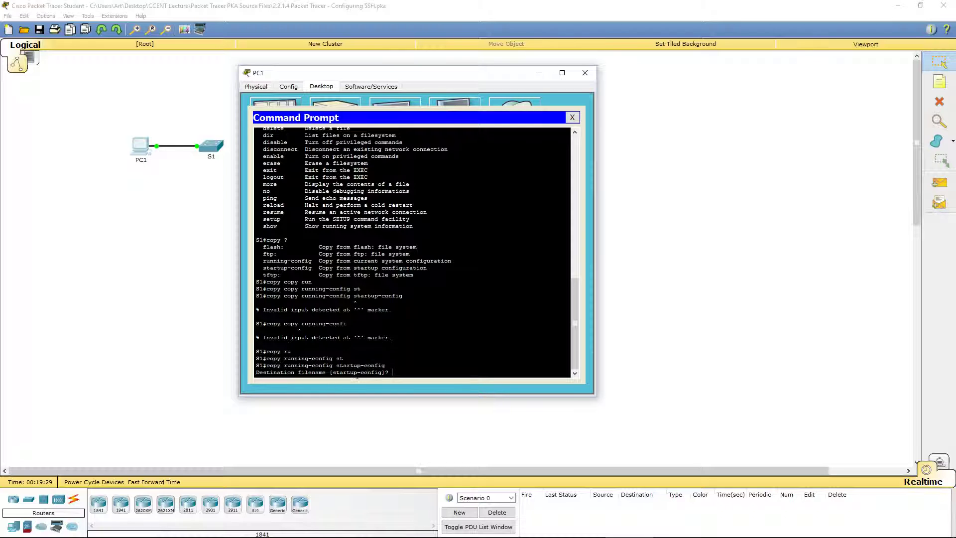
key(Return)
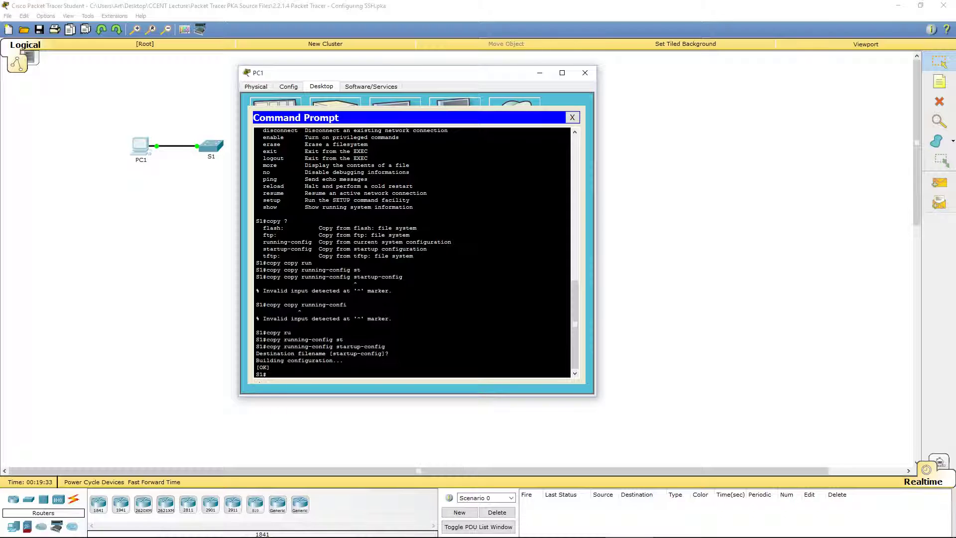
Run show run, highlight the plain-text enable password line, end the pager, then try autocompleting 'ser'
drag(270, 367, 254, 367)
click(276, 377)
key(Return)
key(Return)
key(Return)
key(Return)
key(Return)
key(Return)
key(Return)
key(Return)
key(Return)
key(Return)
key(Return)
key(Return)
key(Return)
key(Return)
key(Return)
key(Return)
key(Return)
key(Return)
key(Return)
key(Return)
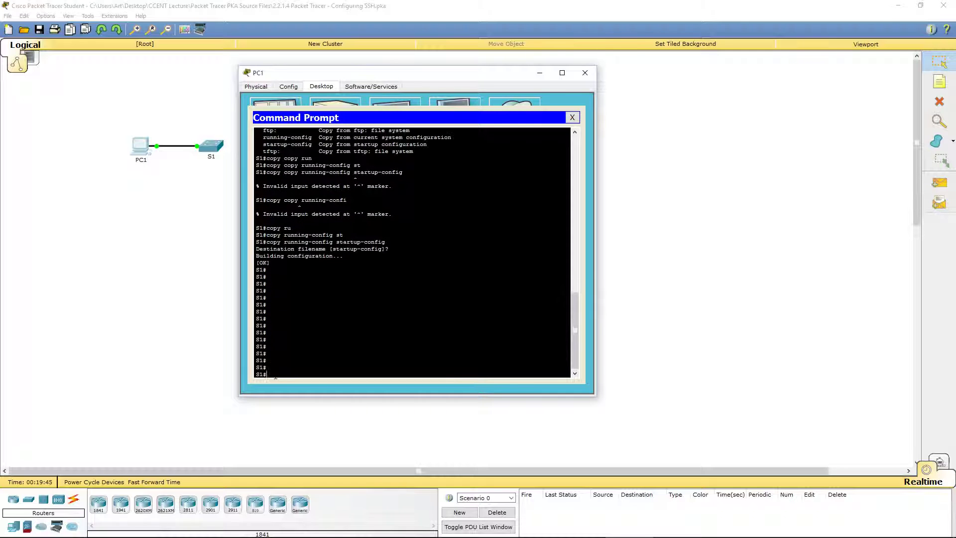
text(s)
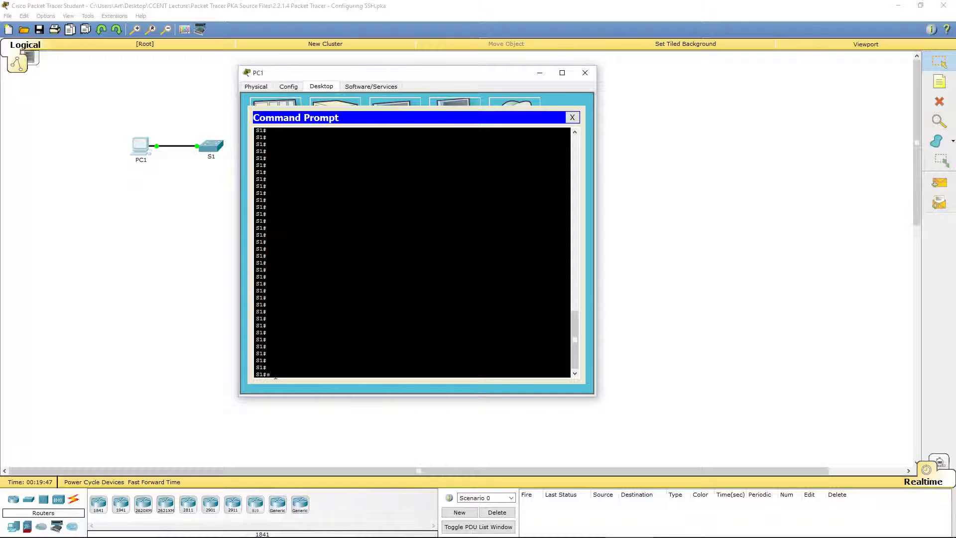
text(how run)
key(Return)
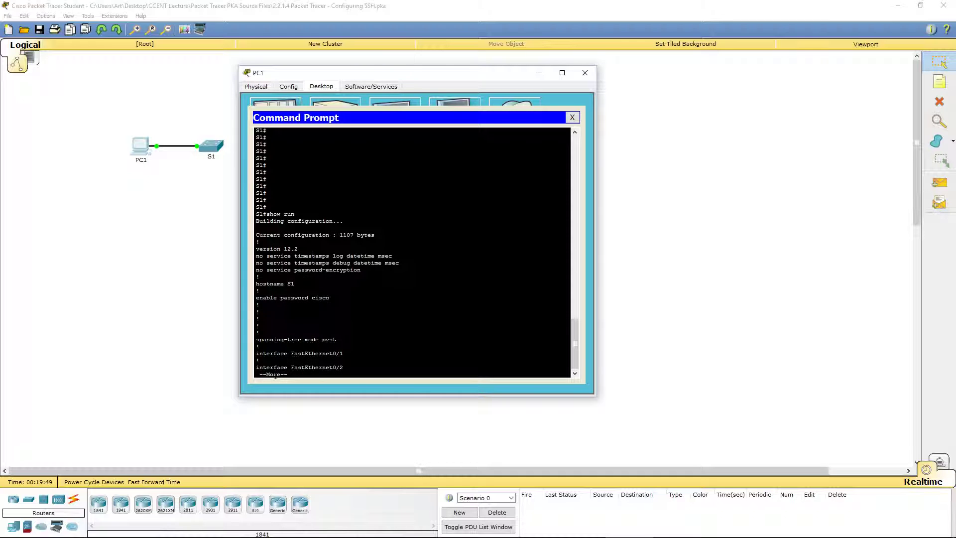
double_click(266, 297)
drag(330, 298, 256, 298)
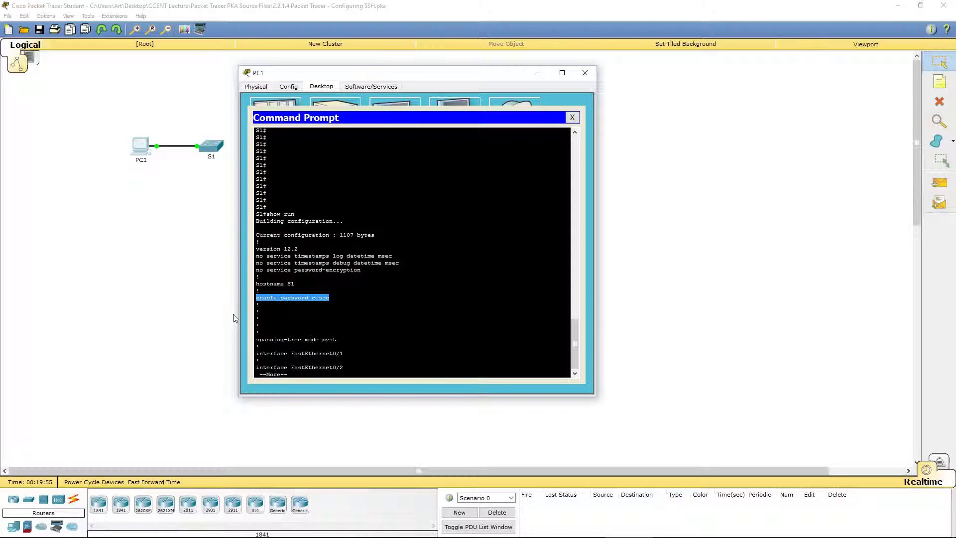
key(ctrl+c)
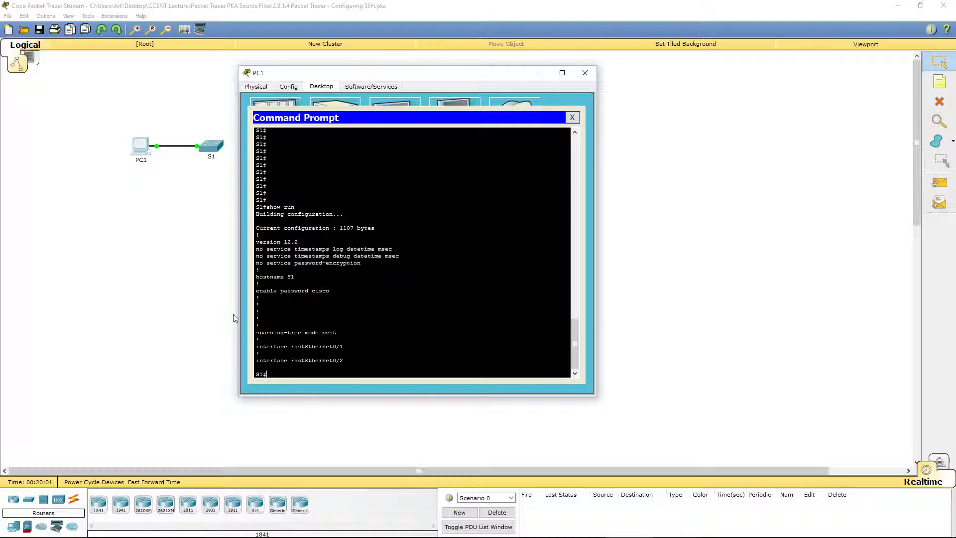
text(ser)
key(Tab)
Clear the unrecognized 'ser' attempt and enter global configuration with config t
text(?)
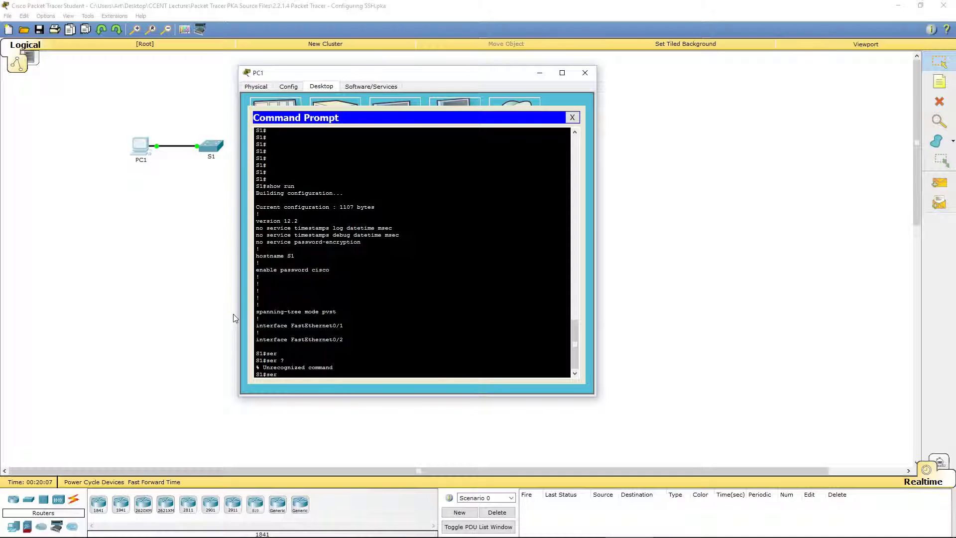
key(BackSpace)
key(BackSpace)
key(BackSpace)
key(BackSpace)
text(config t)
key(Return)
Check 'ser ?' help and turn on service password-encryption
text(ser ?)
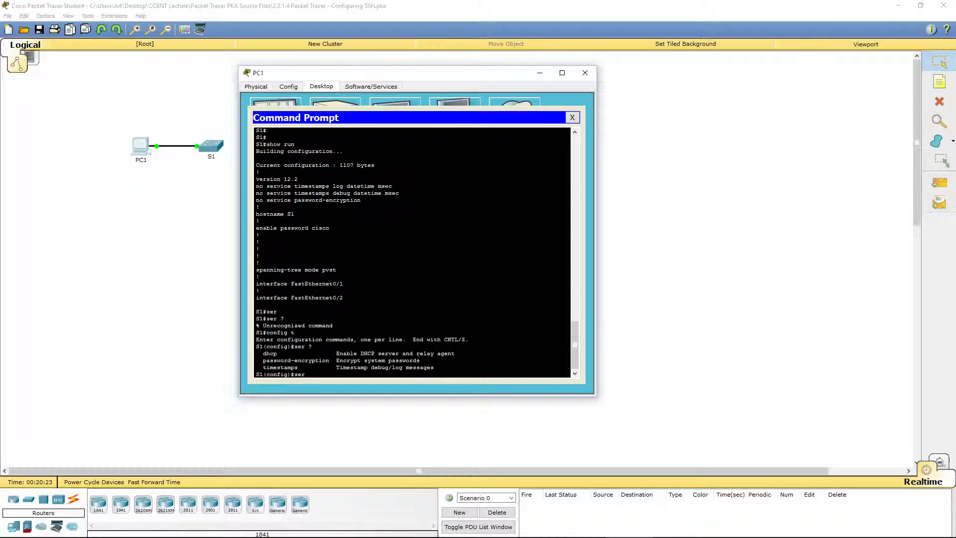
drag(263, 360, 328, 361)
click(315, 378)
key(Tab)
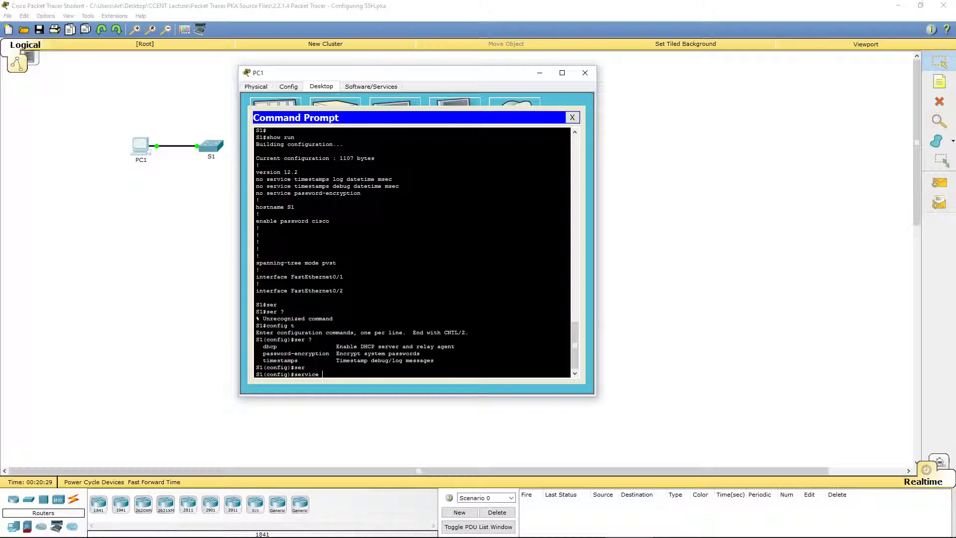
text(pass)
key(Tab)
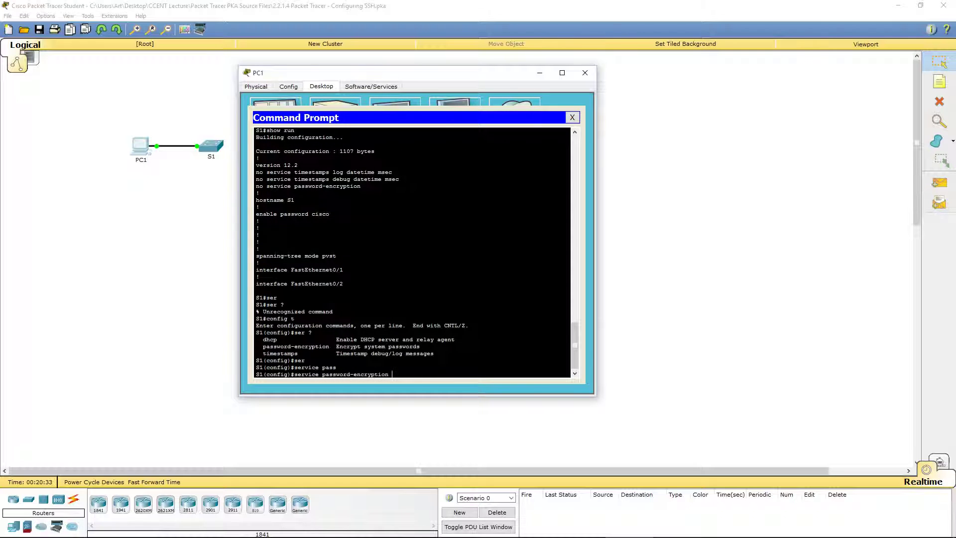
key(Return)
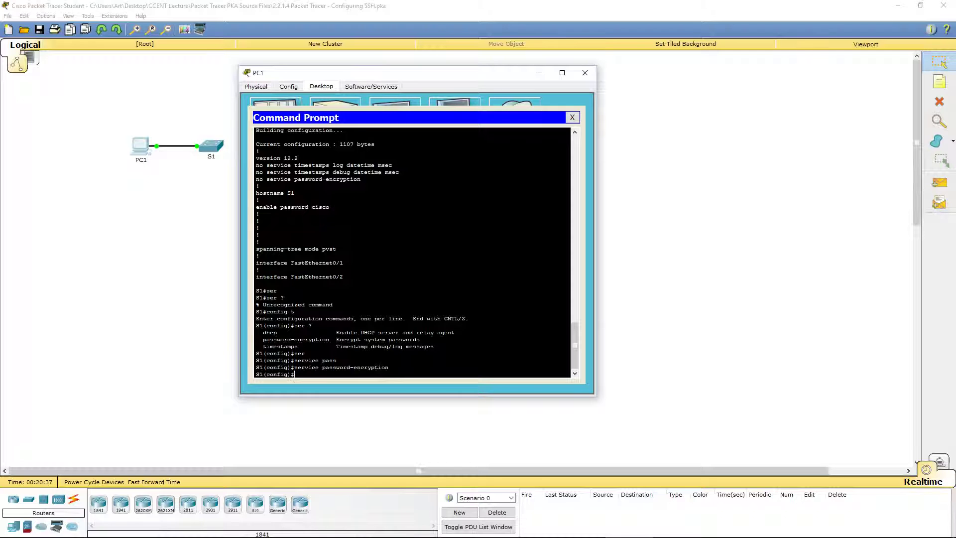
Exit to S1#, run show run, and highlight the enable password now stored as type 7
text(exit)
key(Return)
key(Return)
key(Return)
key(Return)
key(Return)
key(Return)
key(Return)
key(Return)
key(Return)
key(Return)
key(Return)
key(Return)
key(Return)
key(Return)
key(Return)
key(Return)
key(Return)
key(Return)
key(Return)
key(Return)
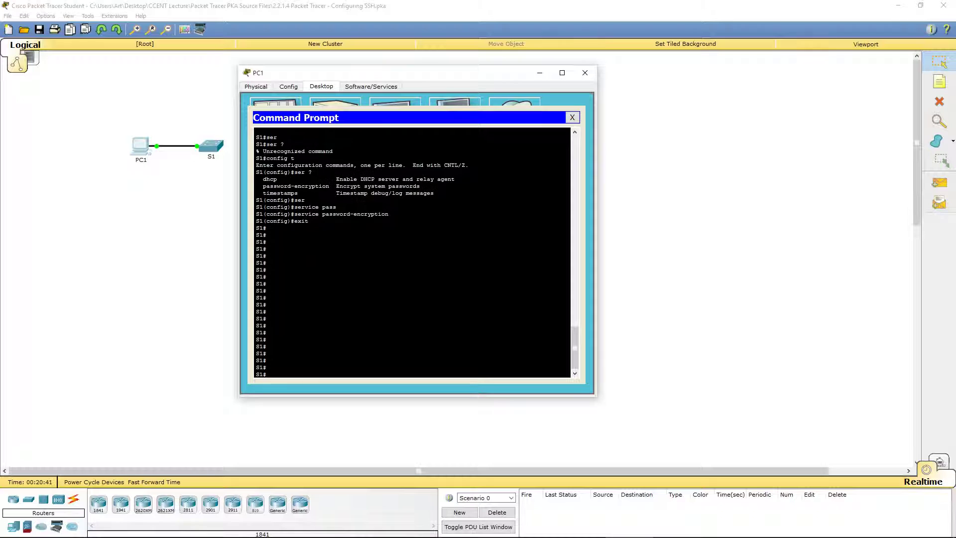
key(Return)
key(Return)
key(Return)
key(Return)
key(Return)
key(Return)
key(Return)
key(Return)
key(Return)
text(show run)
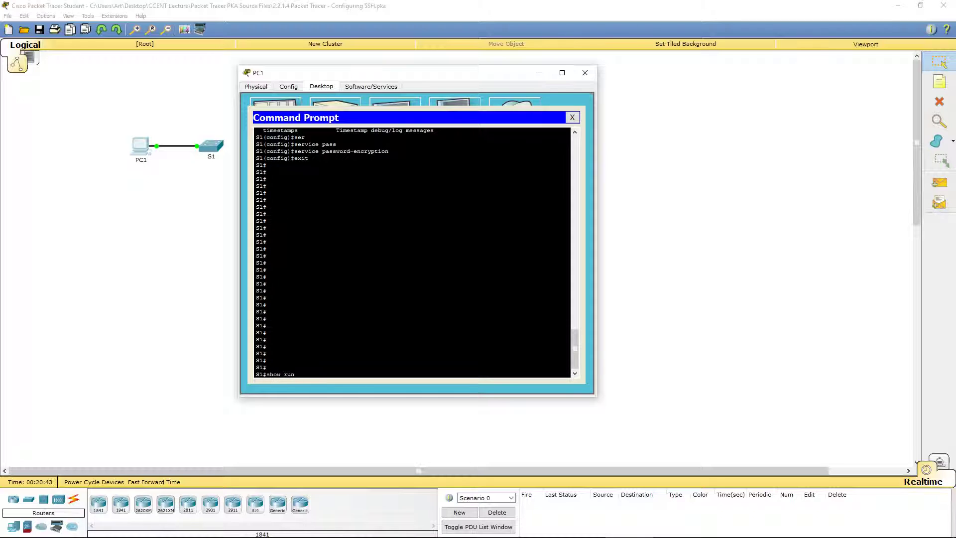
key(Return)
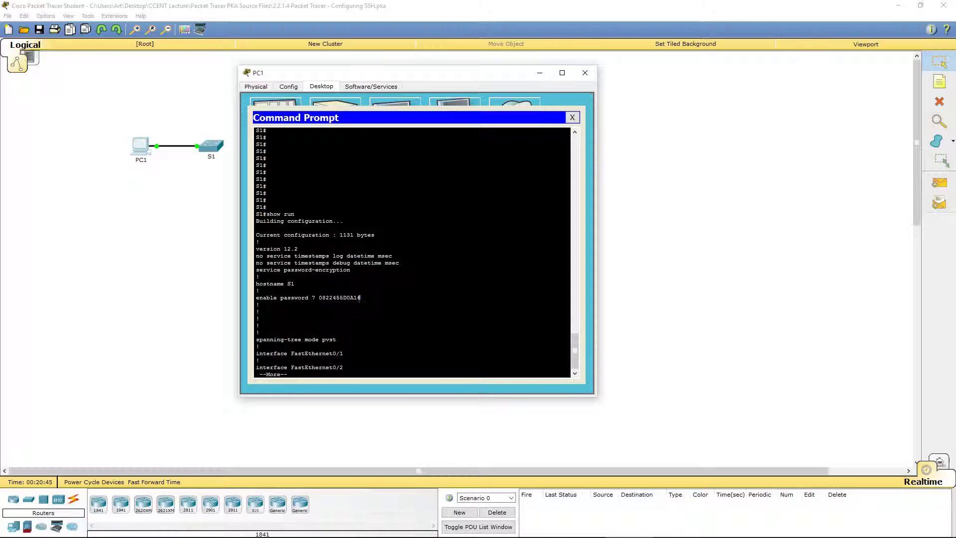
drag(359, 297, 239, 297)
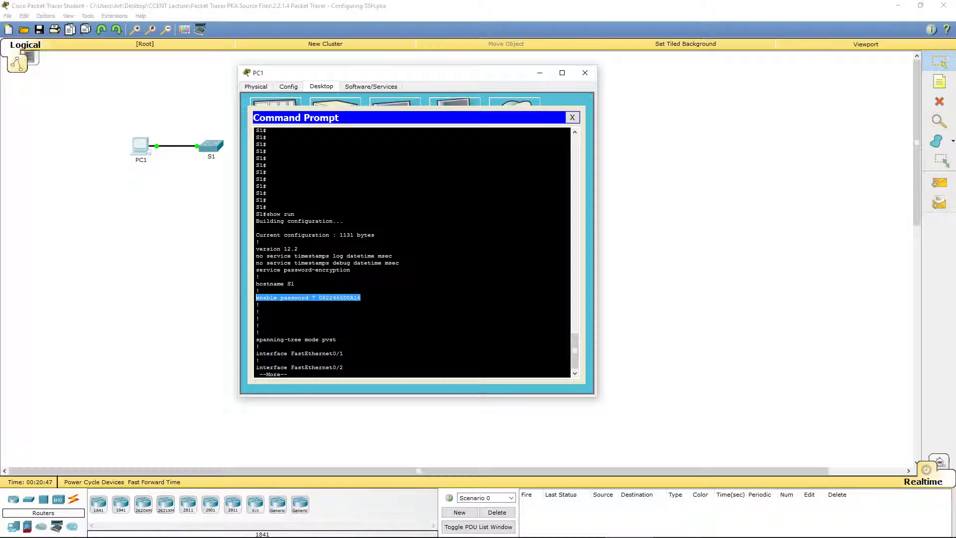
click(318, 378)
key(q)
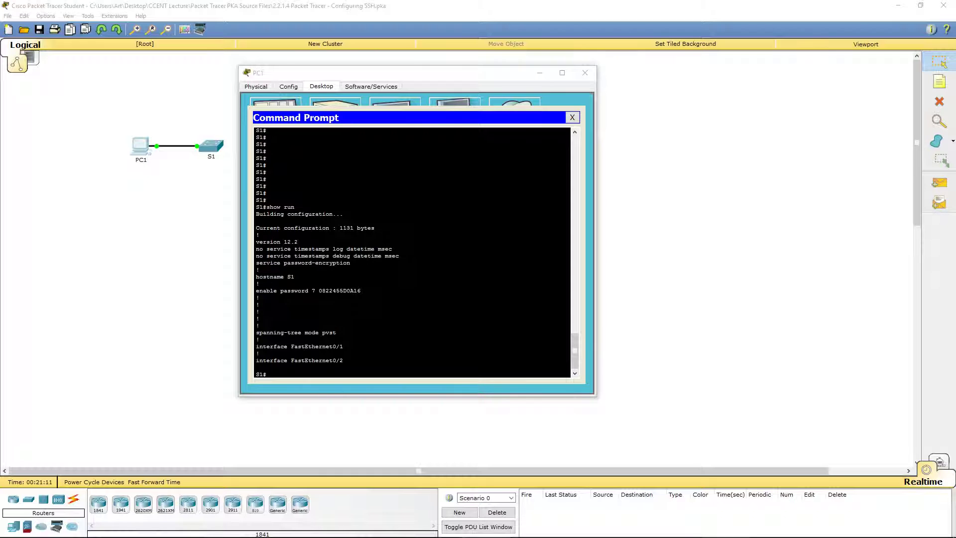
Enter config t and set the switch domain name to netacad.pka
click(256, 367)
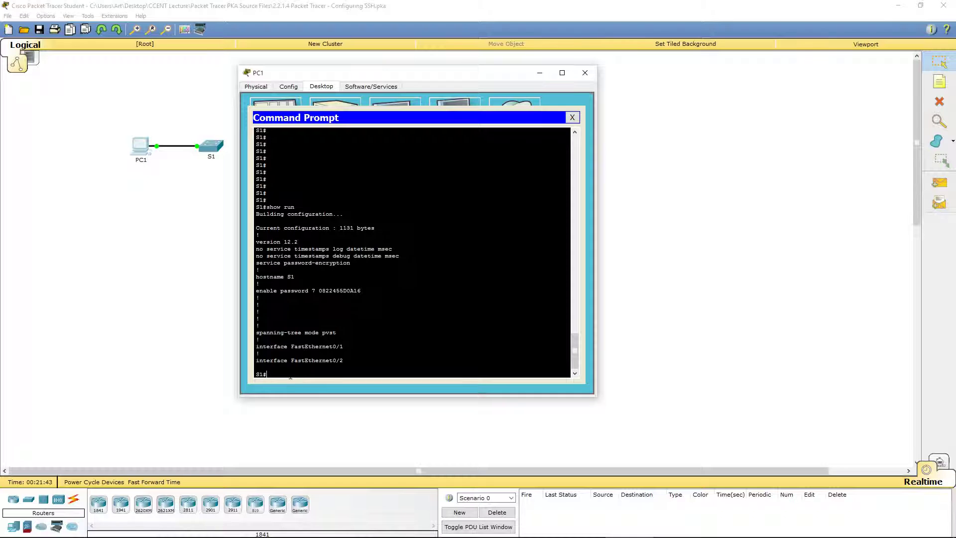
text(config t)
key(Return)
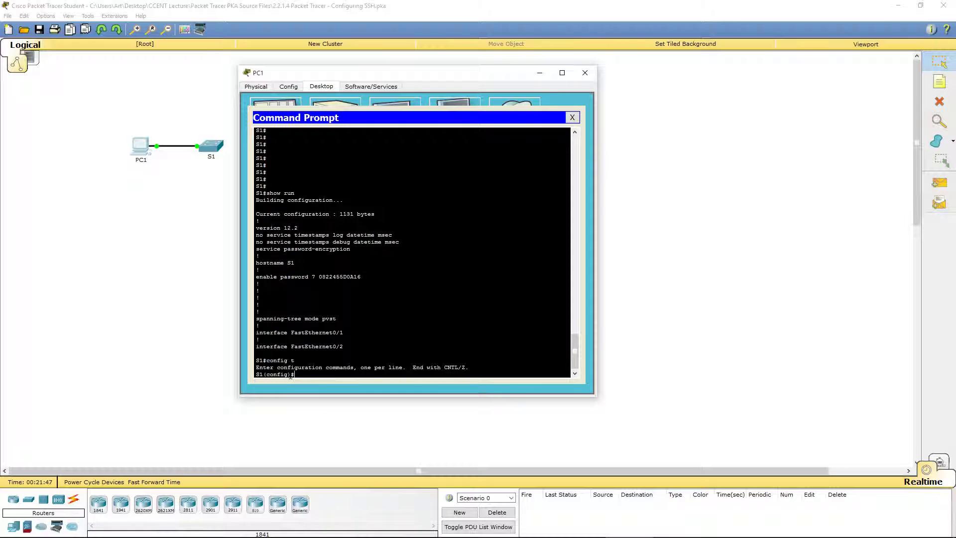
text(ip dom)
key(Tab)
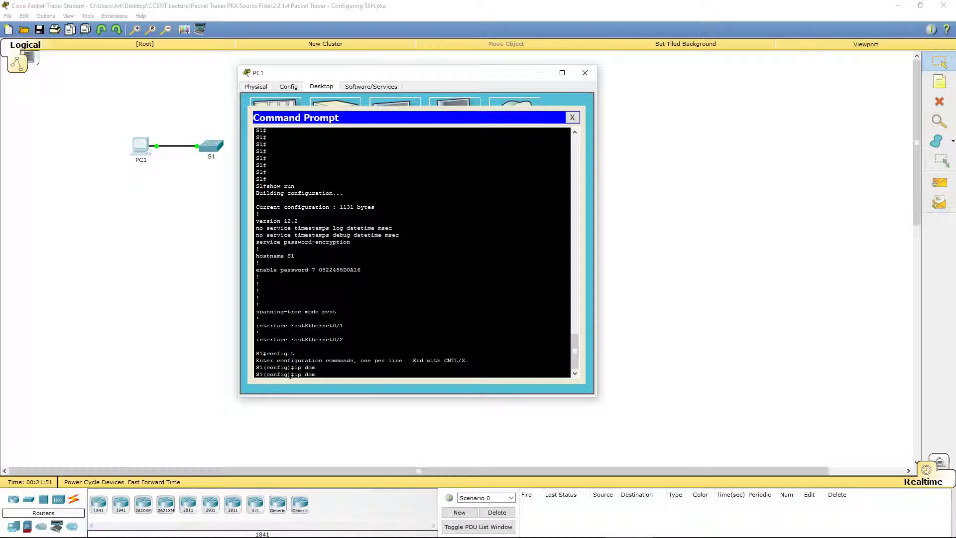
text(ain-name netac)
text(ad.pka)
key(Return)
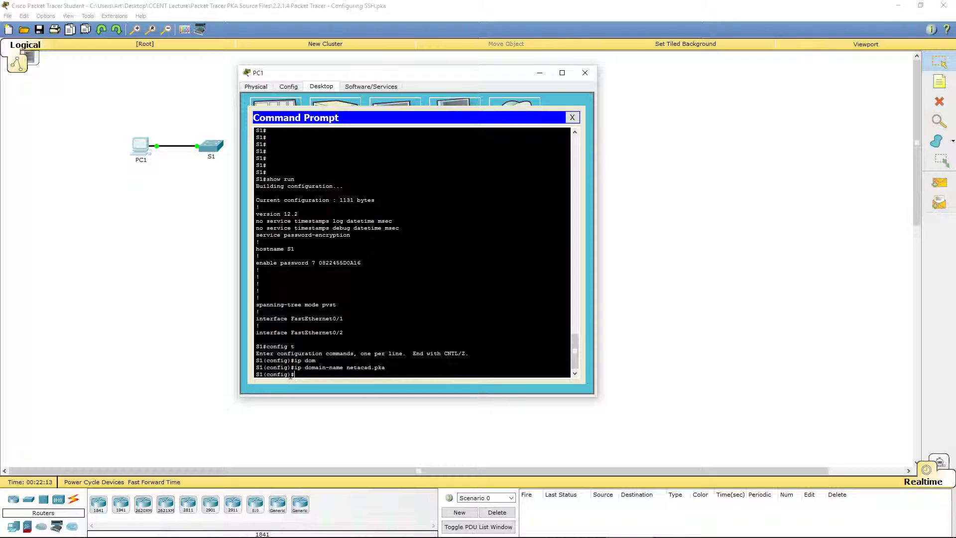
Generate a 1024-bit RSA key pair with crypto key generate rsa
text(rypto key generate rsa)
key(Return)
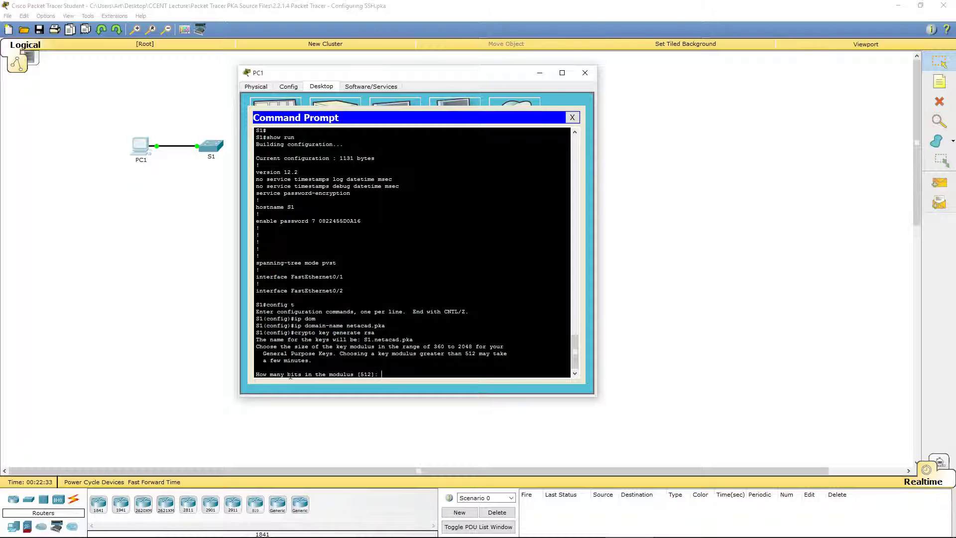
text(1024)
key(Return)
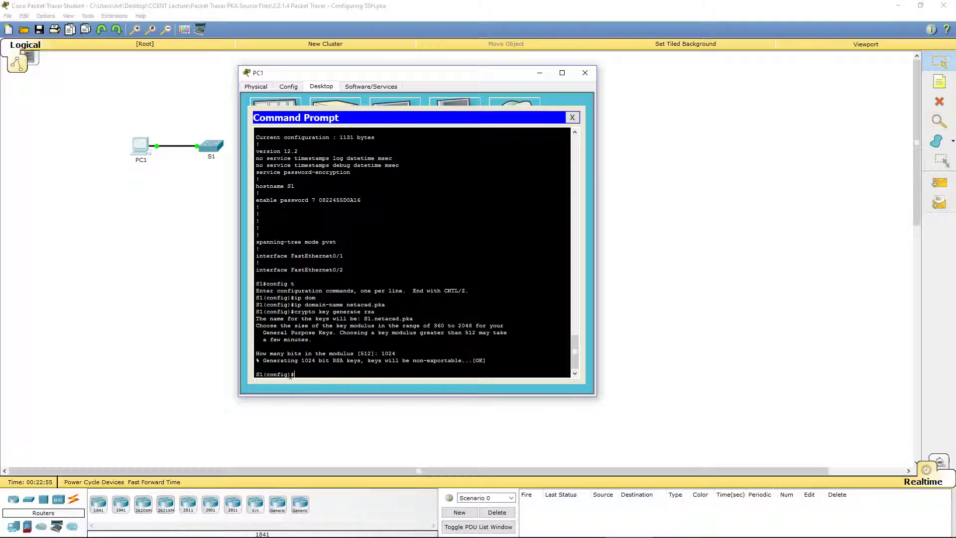
Create local user administrator with a secret password and highlight each part of the command
text(sern)
text(e administraot)
text(r)
key(BackSpace)
key(BackSpace)
key(BackSpace)
text(tor secret cisco)
key(Return)
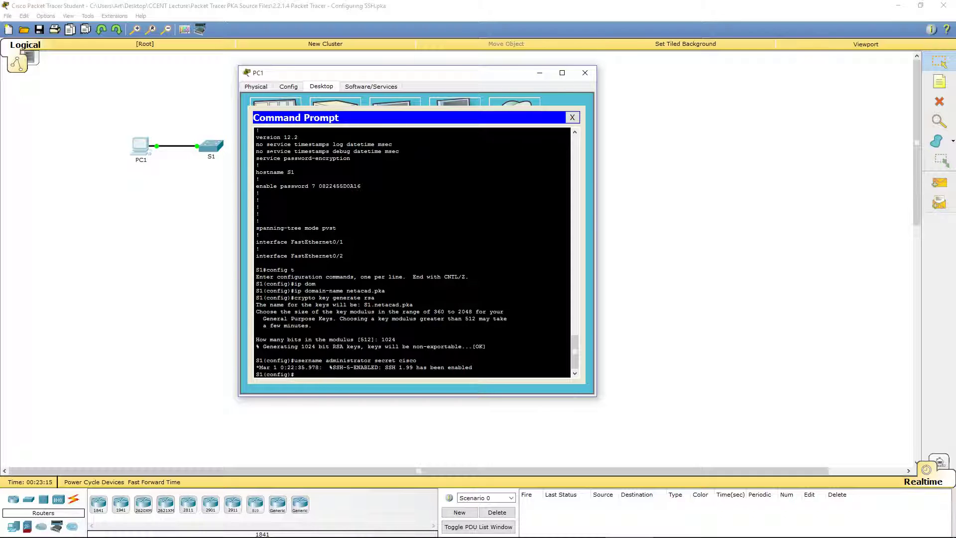
double_click(306, 360)
double_click(349, 360)
double_click(384, 360)
double_click(406, 360)
double_click(379, 360)
Refocus PC1's terminal and type the line vty command for lines 0–15
click(727, 537)
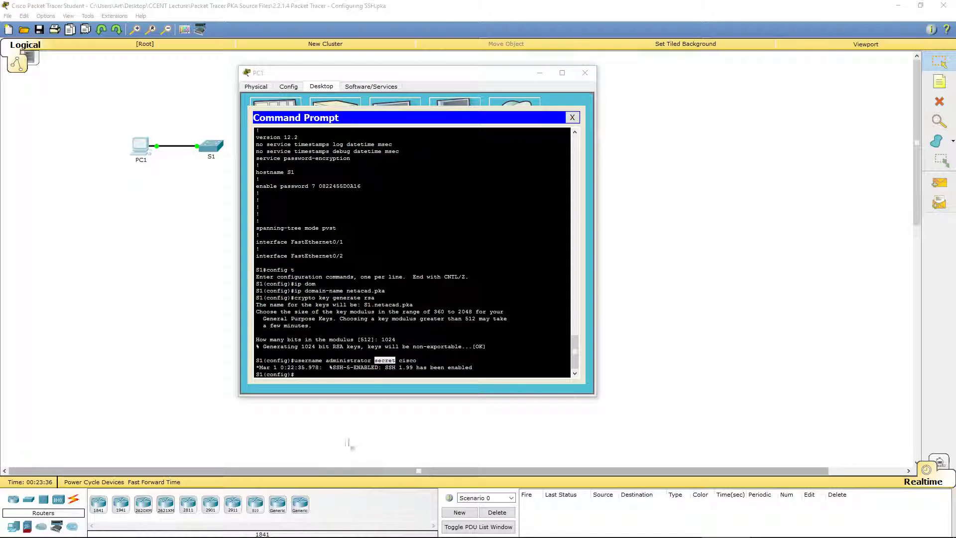
click(344, 377)
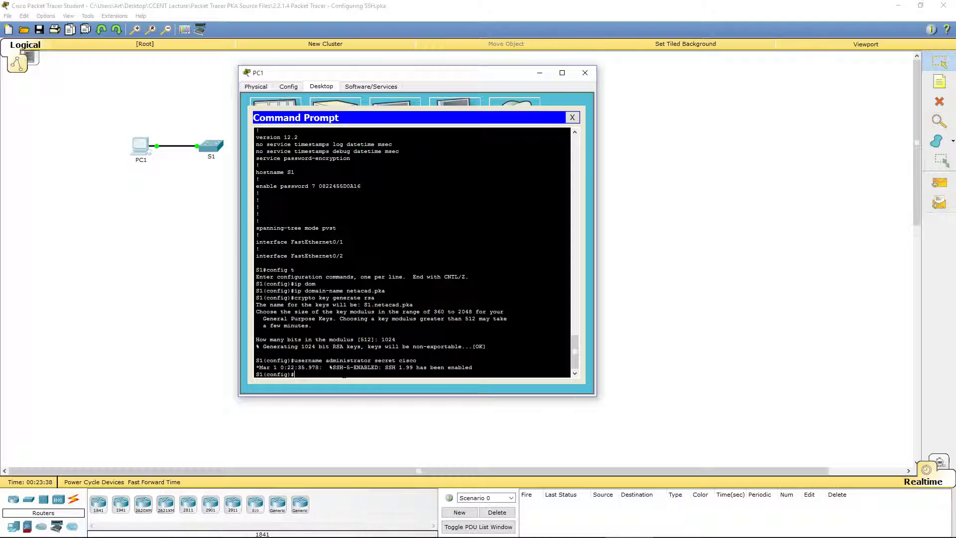
text(lin)
text(e vty)
text( 0-)
text(5)
Configure vty lines 0–15 with transport input ssh, login local and no password
key(Return)
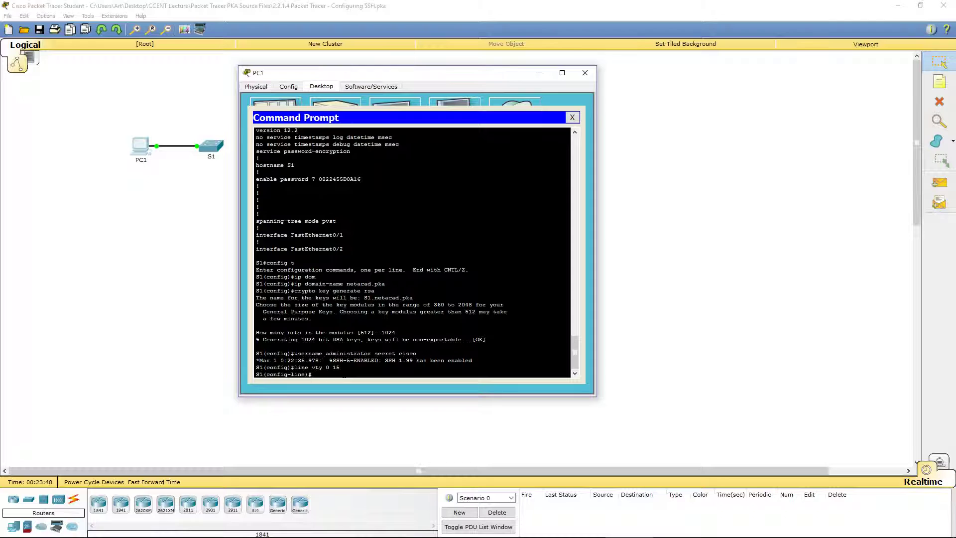
text(transport input ssh)
key(Return)
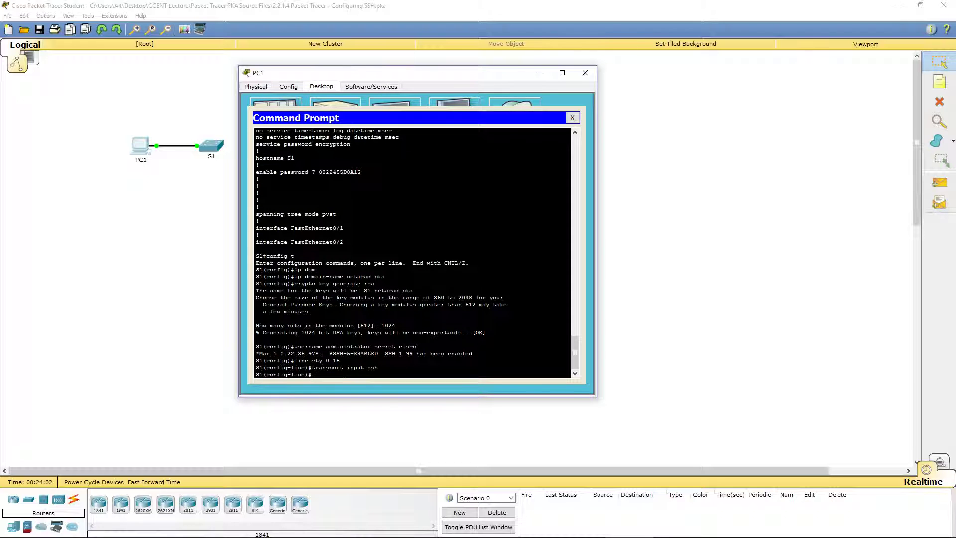
text(login local)
key(Return)
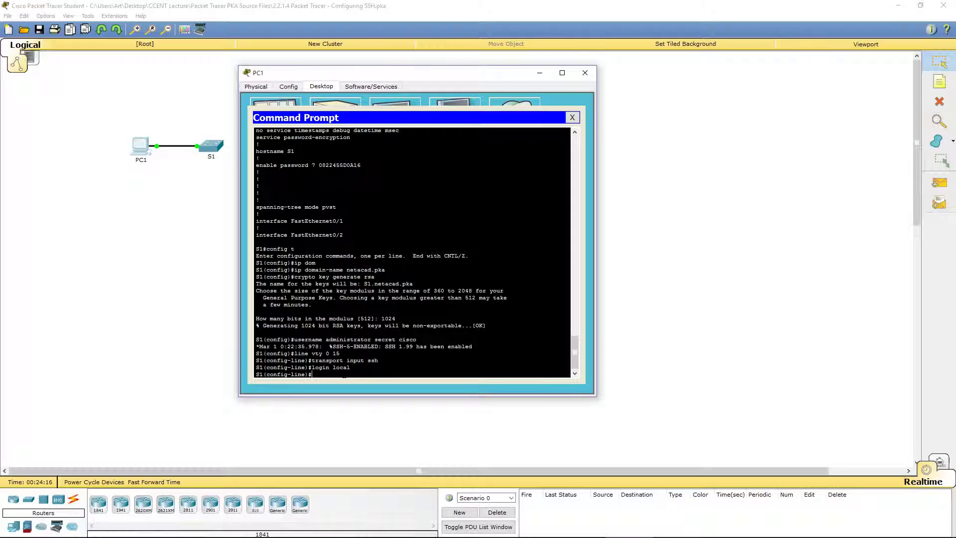
text(no password)
key(Return)
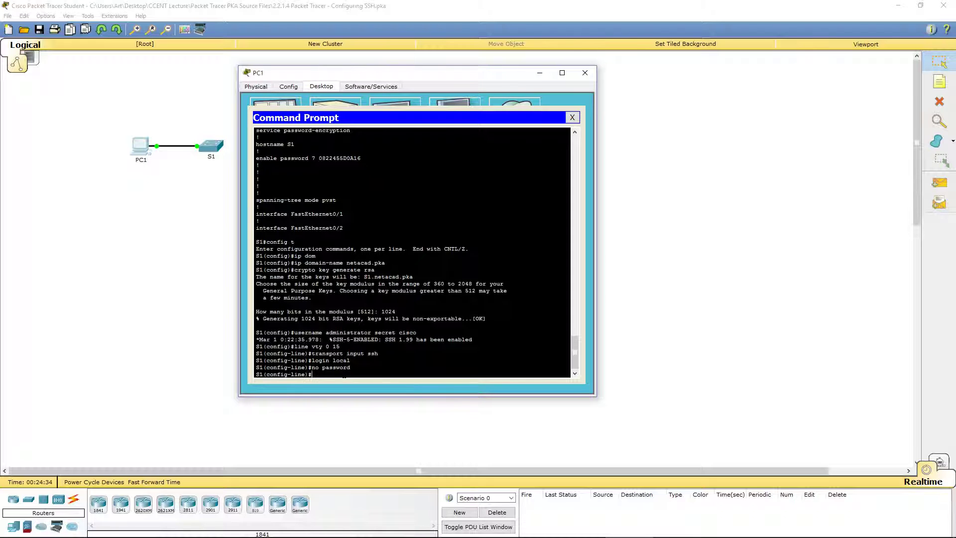
Leave vty and global configuration back to S1#, then run show run
text(exit)
key(Return)
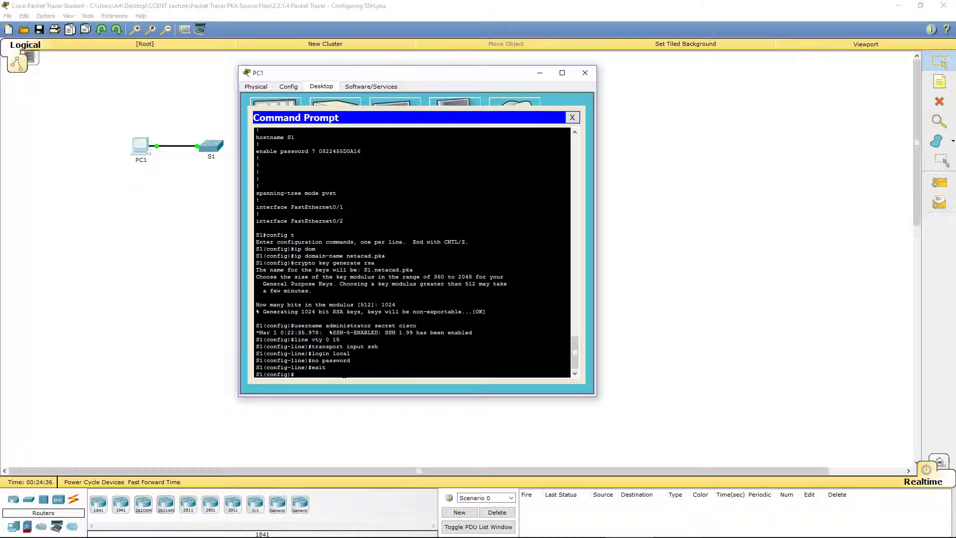
text(exit)
key(Return)
key(Return)
key(Return)
key(Return)
key(Return)
key(Return)
key(Return)
key(Return)
key(Return)
key(Return)
key(Return)
key(Return)
key(Return)
key(Return)
key(Return)
key(Return)
key(Return)
key(Return)
key(Return)
key(Return)
key(Return)
key(Return)
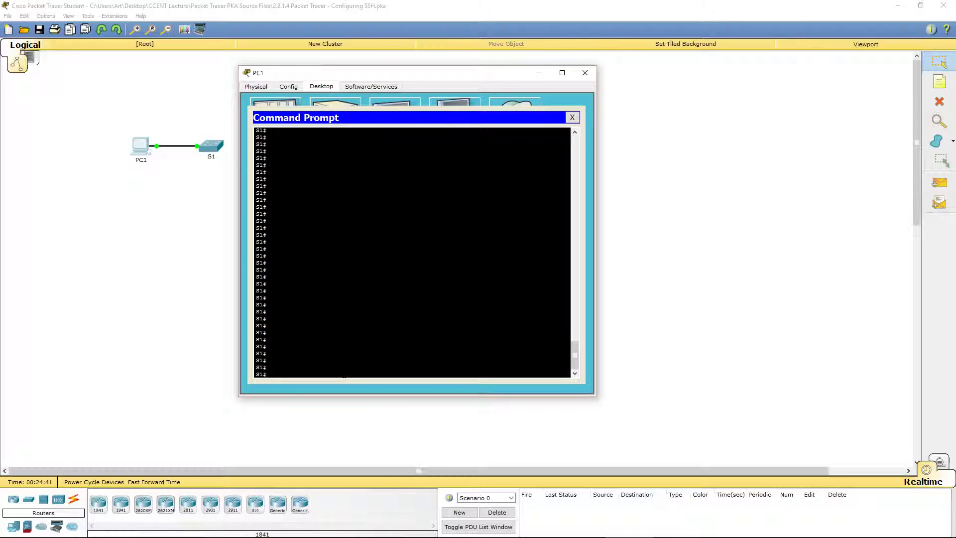
text(show run)
key(Return)
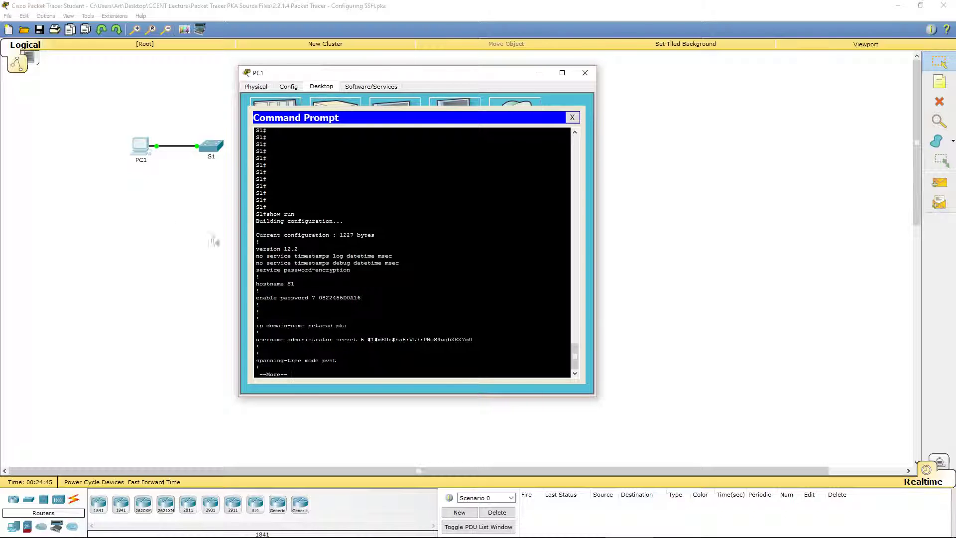
Highlight the administrator username, its secret hash and the ip domain-name netacad.pka line
double_click(309, 339)
double_click(433, 339)
drag(347, 325, 243, 324)
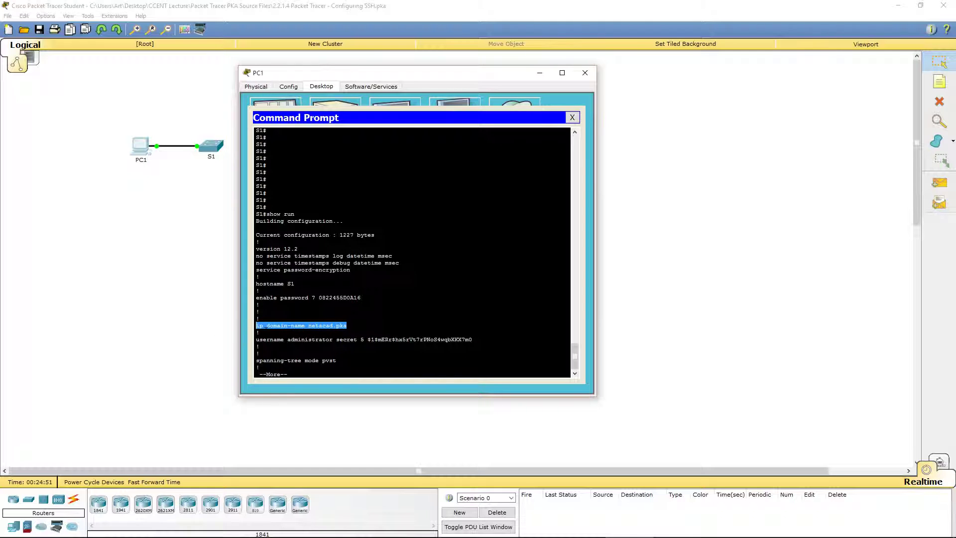
Page to the vty 0 4 and 5 15 lines and highlight their transport input ssh
key(space)
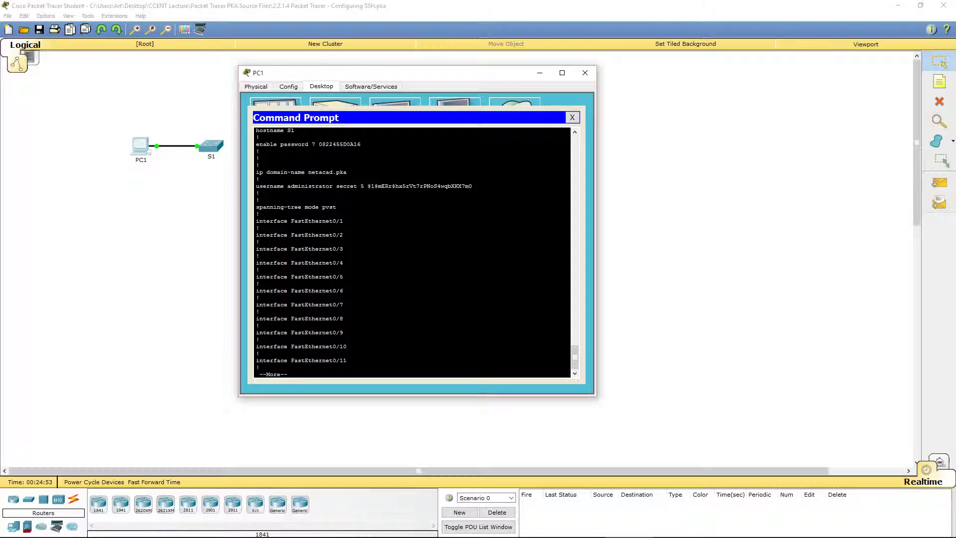
key(space)
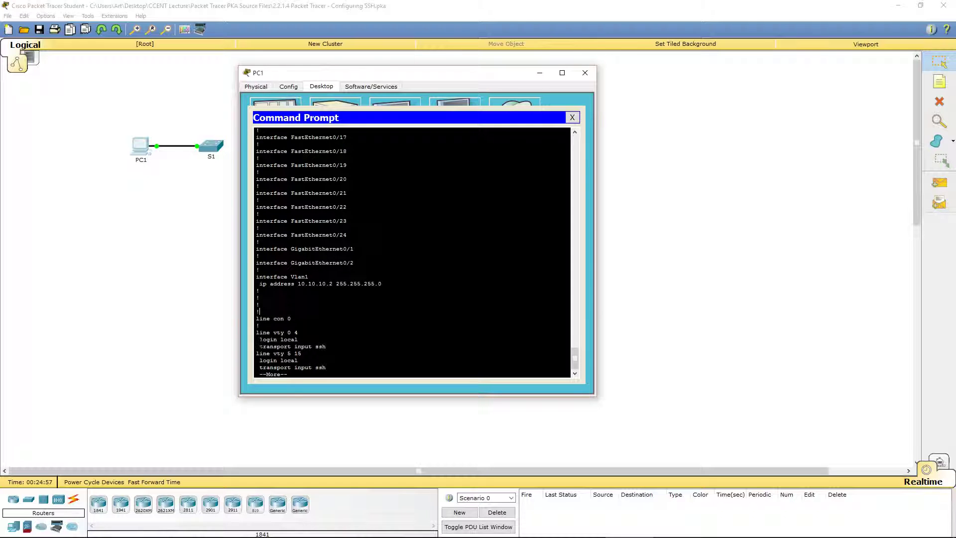
drag(260, 346, 327, 346)
click(326, 346)
key(space)
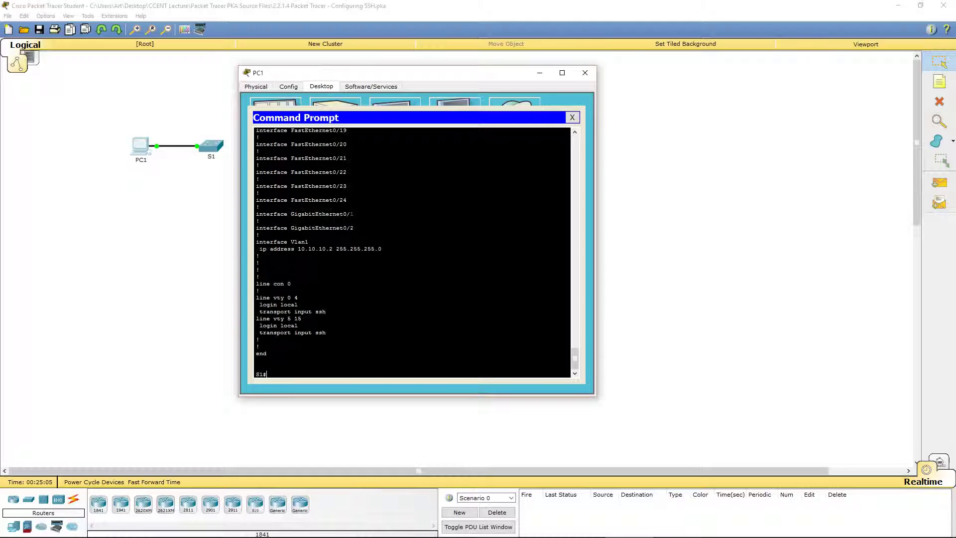
mouse_move(255, 332)
mouse_down()
mouse_move(326, 333)
mouse_move(269, 332)
mouse_up()
click(327, 332)
click(262, 373)
Try 'end' (rejected), then exit S1 to close the Telnet session and return to PC>
text(end)
key(Return)
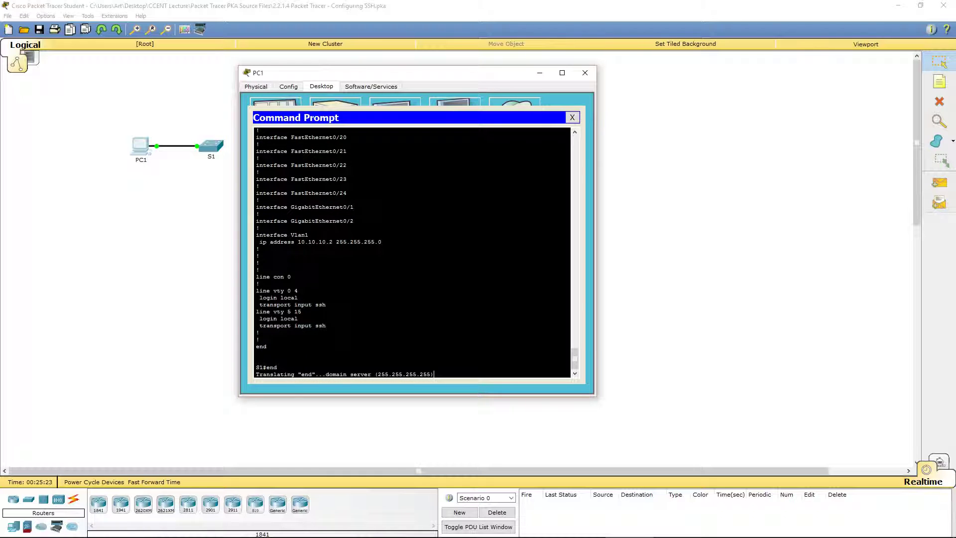
click(132, 442)
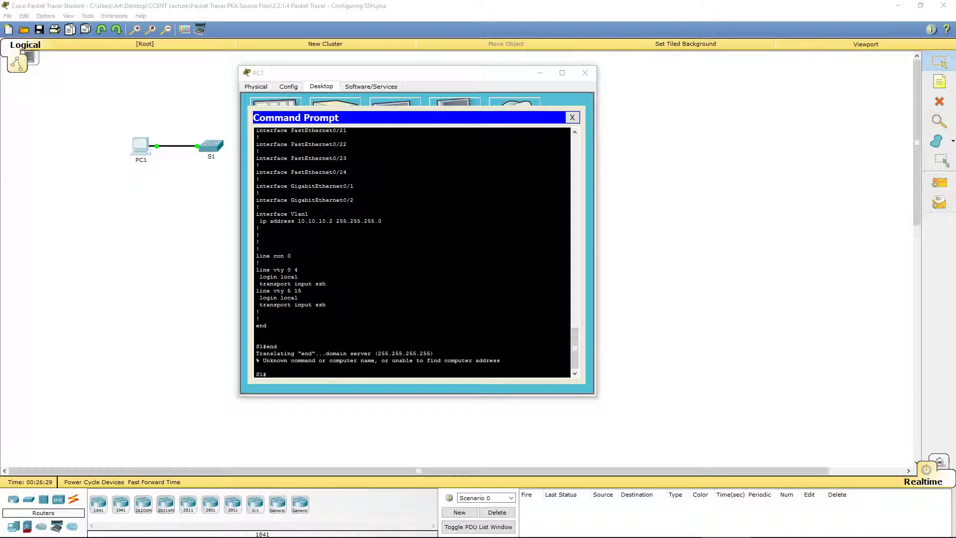
click(278, 379)
text(exit)
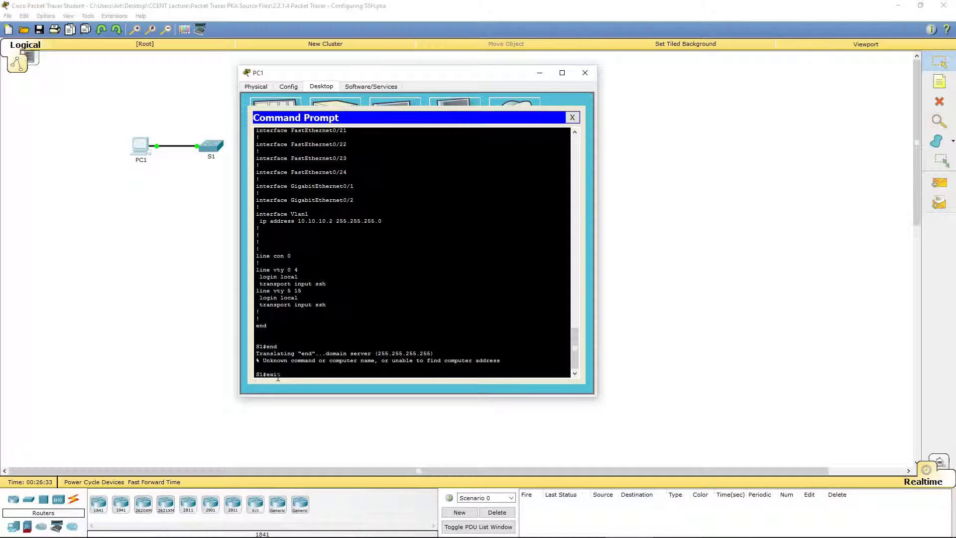
key(Return)
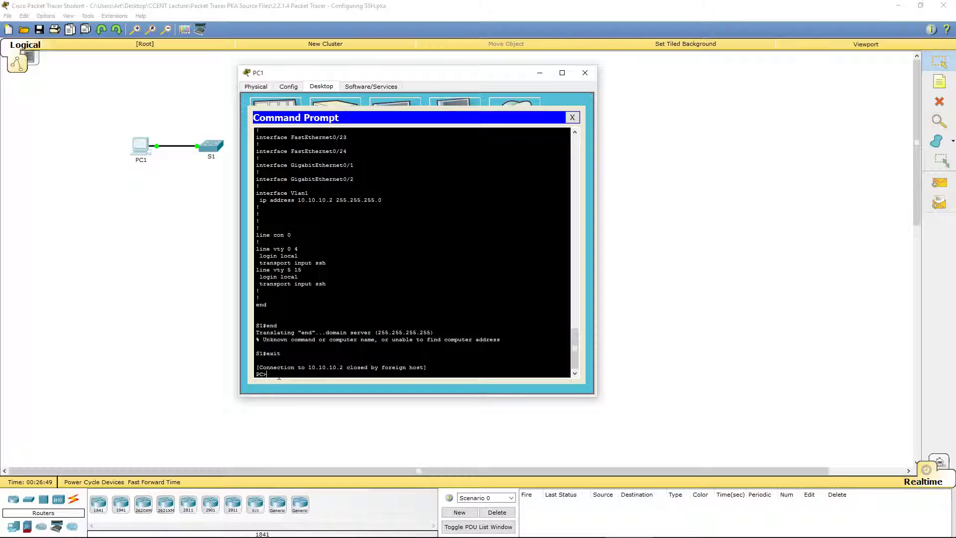
Attempt telnet 10.10.10.2 23, which S1 closes, then enter a bare ssh command
text(telnet 10.10.10.2 23)
key(Return)
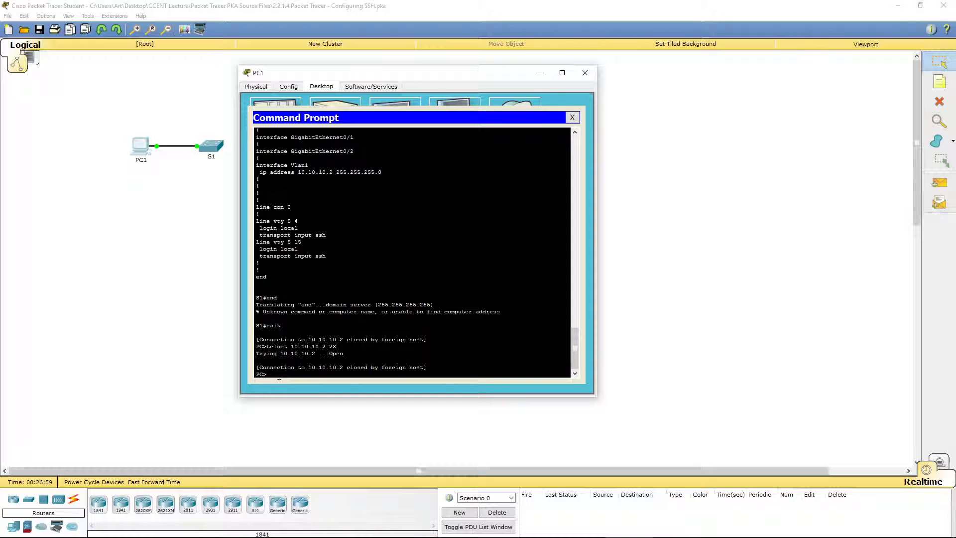
text(ssh)
Show the SSH usage line and point out SSH, -l, username and target
key(Return)
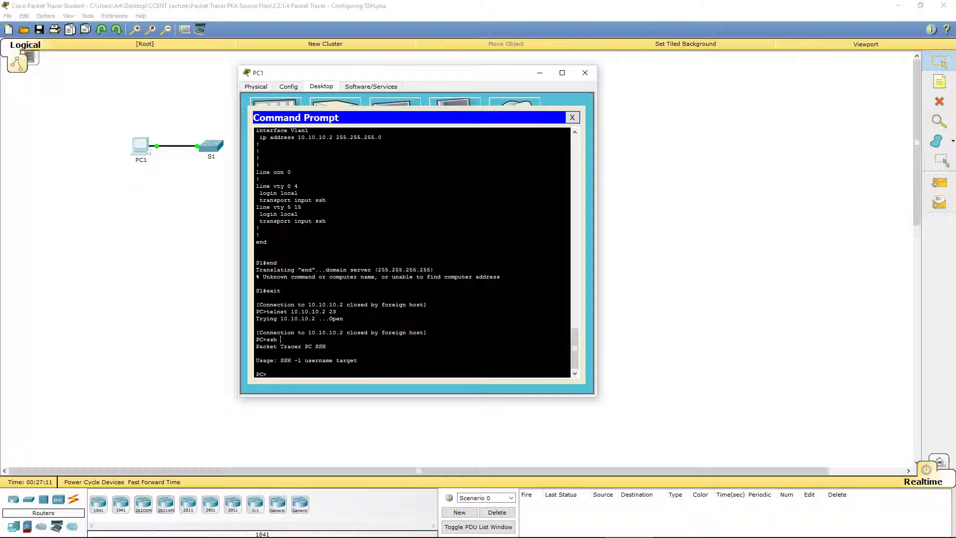
double_click(286, 360)
drag(294, 360, 301, 360)
double_click(319, 360)
double_click(347, 360)
click(300, 378)
SSH to 10.10.10.2 as administrator and log in with the password
text(ssh -l administraotor 10)
text(.10.10.2)
key(Return)
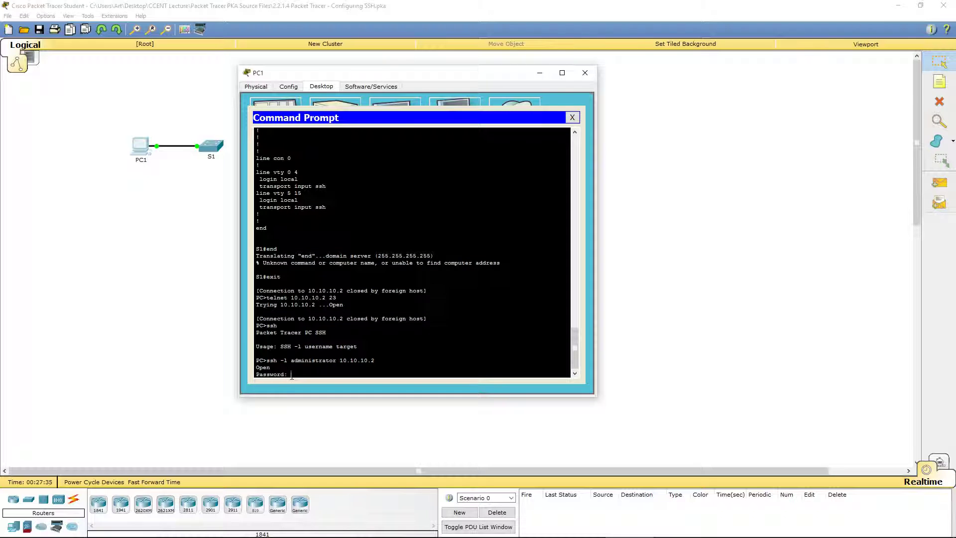
key(Return)
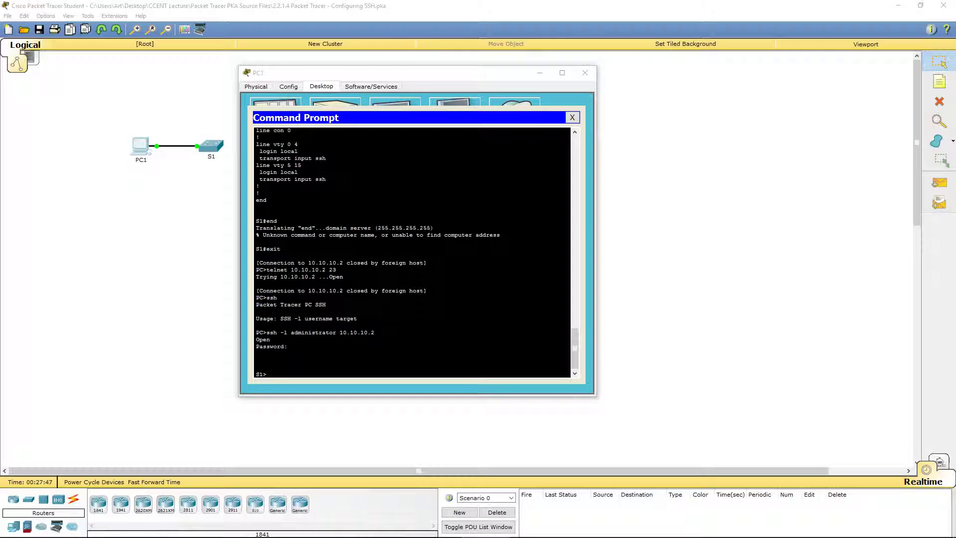
Close PC1's command prompt and window, and maximise the activity instructions window
click(573, 118)
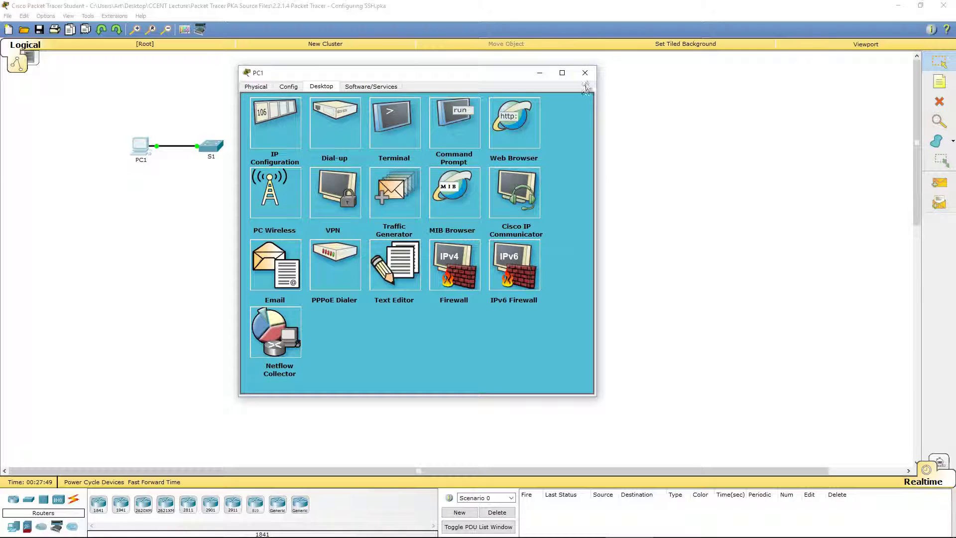
click(585, 72)
drag(634, 309, 432, 4)
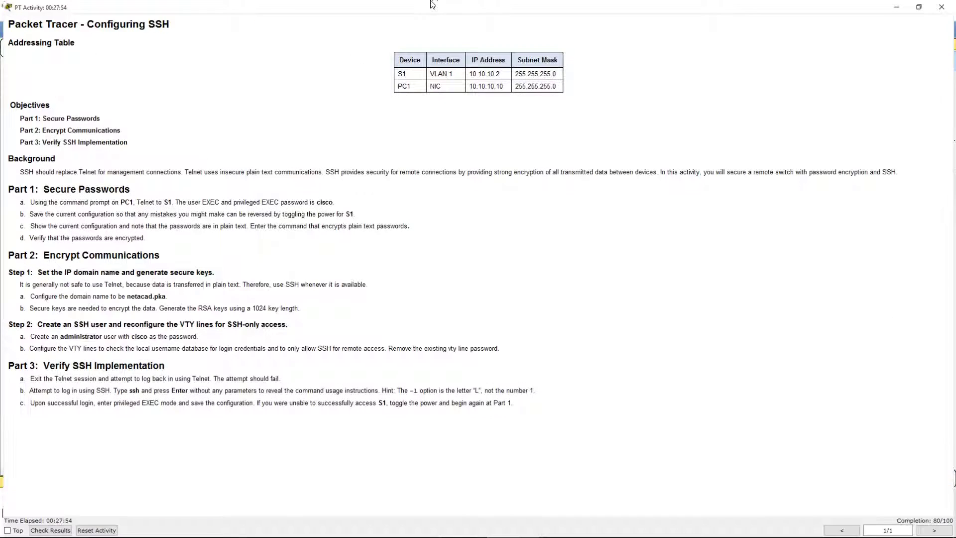
Review the 80/100 assessment items, inspecting the incorrect Username row, then close the results
click(46, 532)
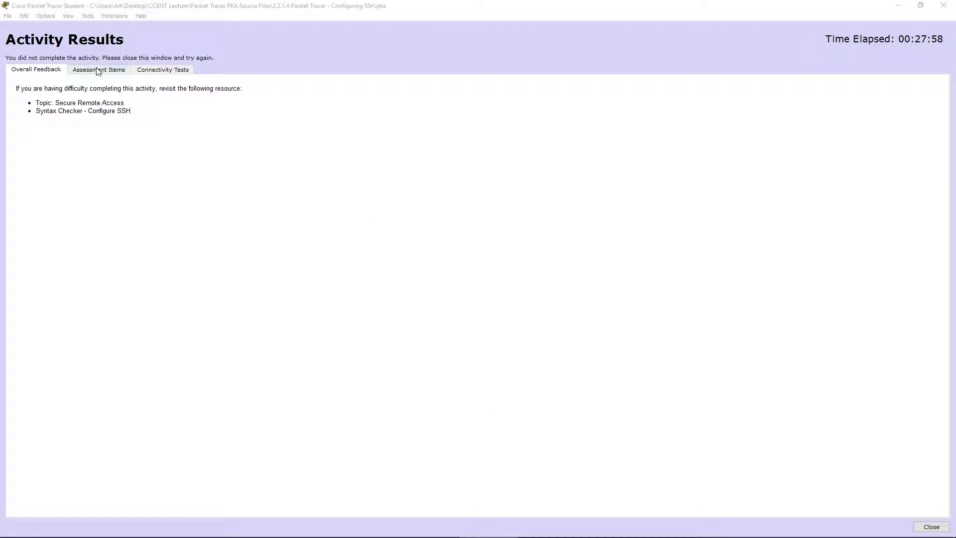
click(98, 71)
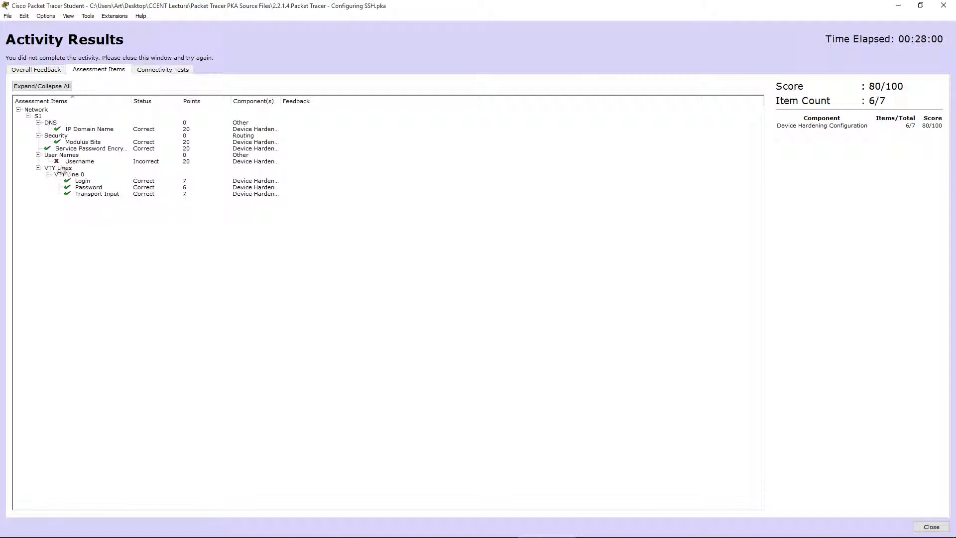
click(78, 161)
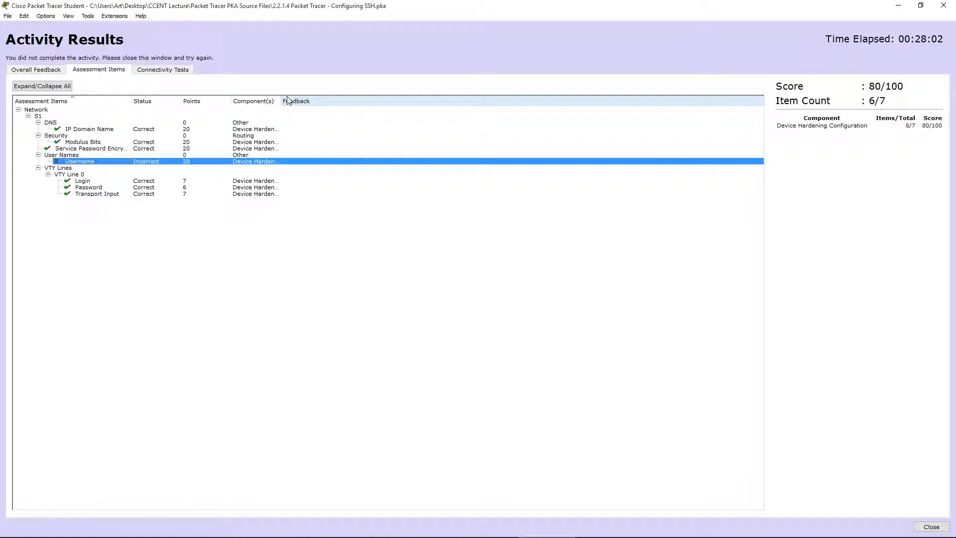
double_click(280, 100)
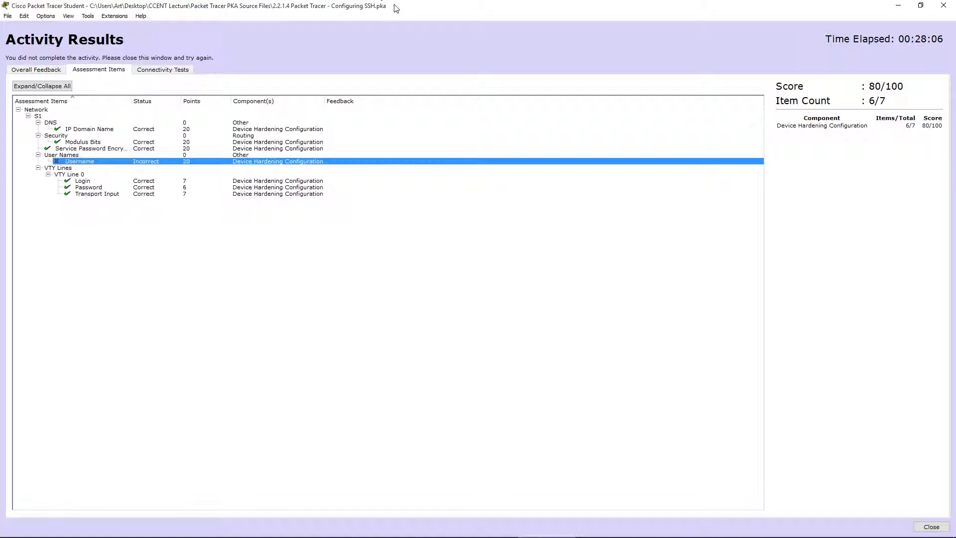
click(929, 531)
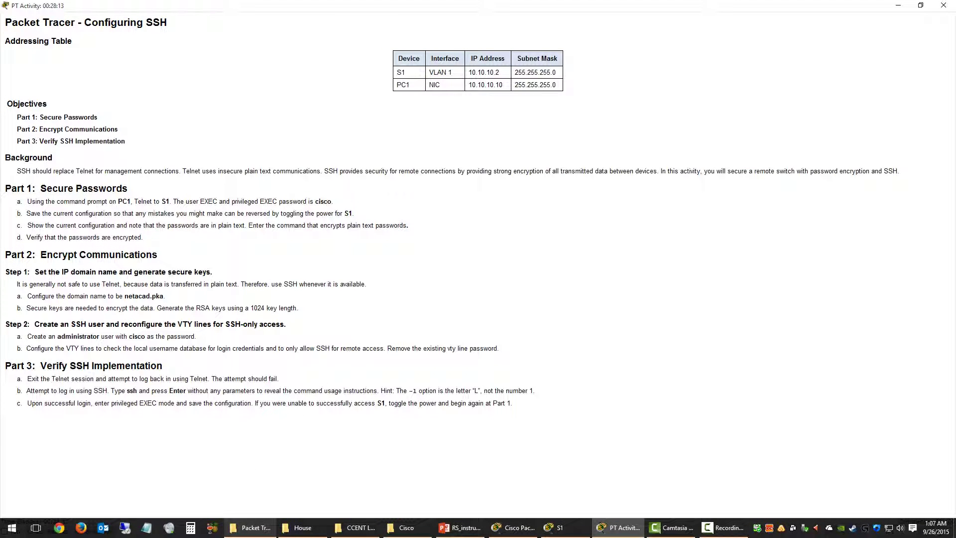
Return to the network workspace and reopen PC1's Command Prompt
click(520, 529)
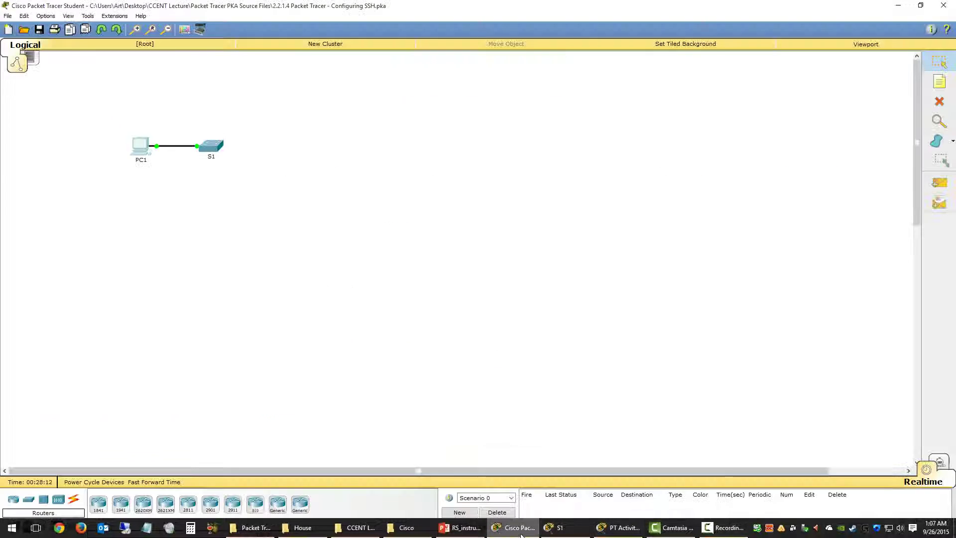
click(617, 527)
click(655, 485)
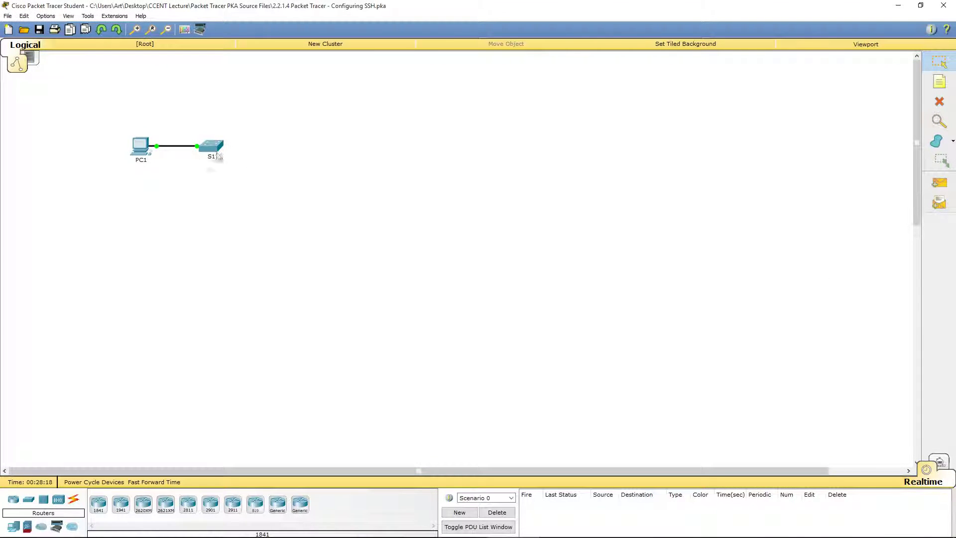
click(141, 149)
click(542, 191)
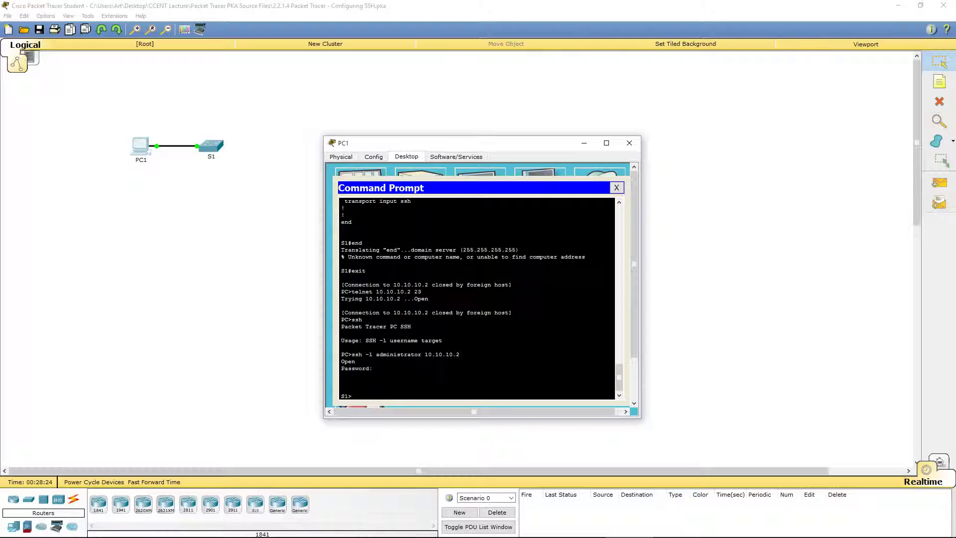
Enter privileged mode on S1 with the enable password and list the running config
text(en)
key(Return)
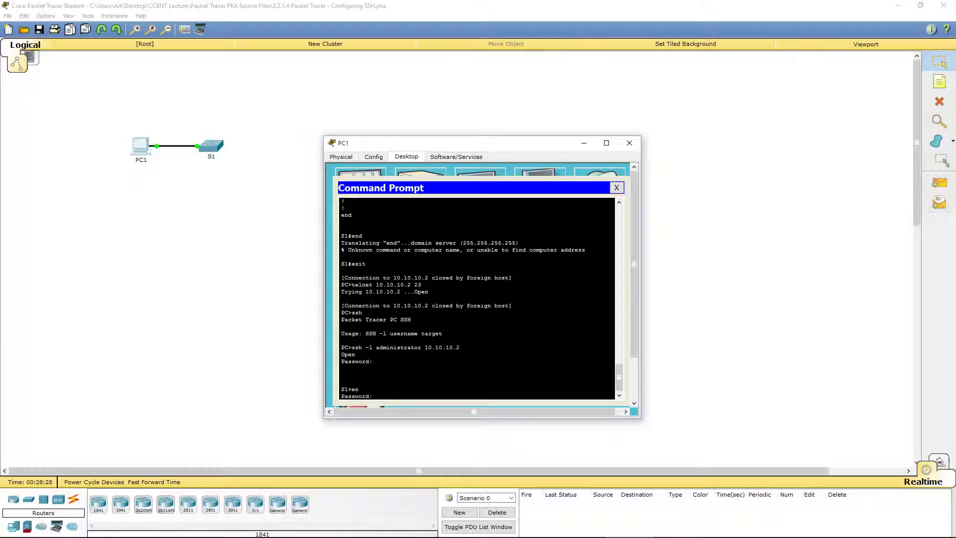
key(Return)
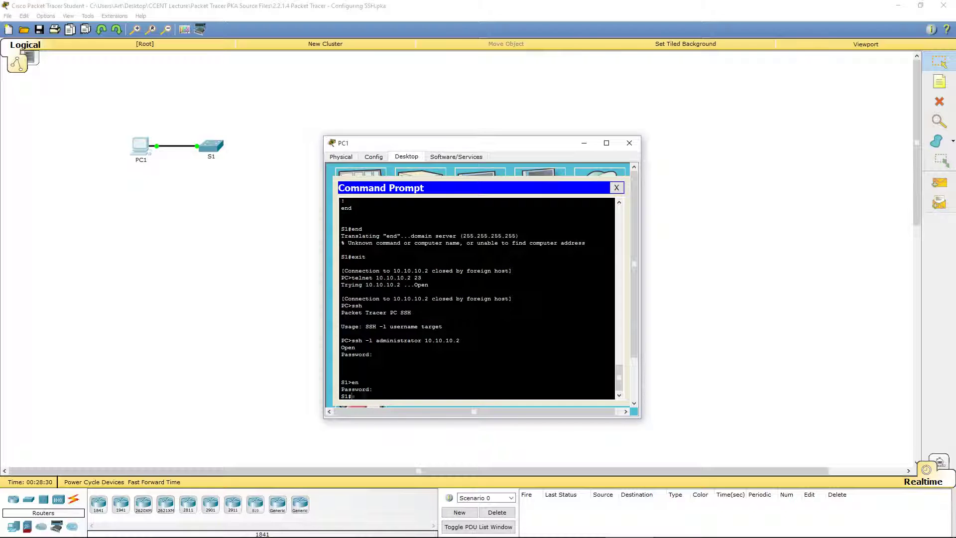
text(show run)
key(Return)
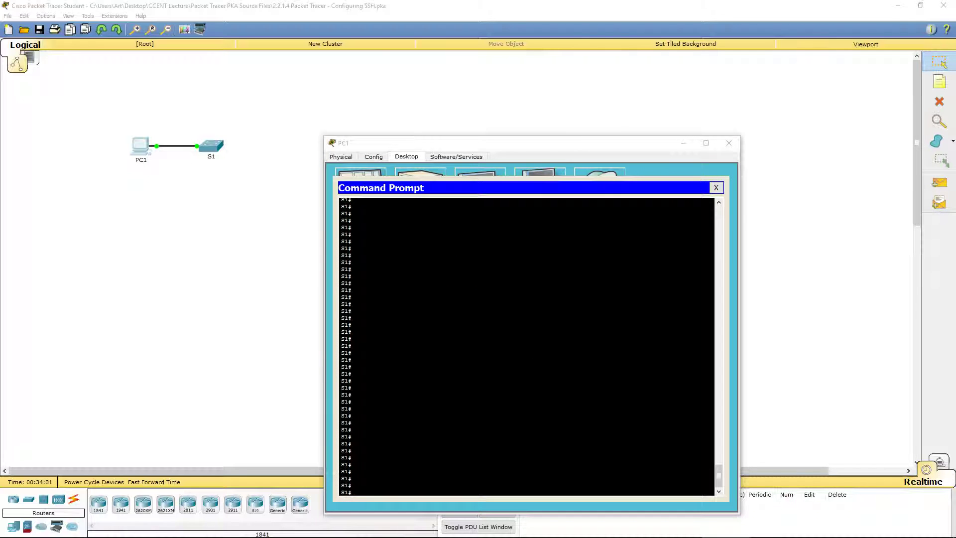
click(351, 402)
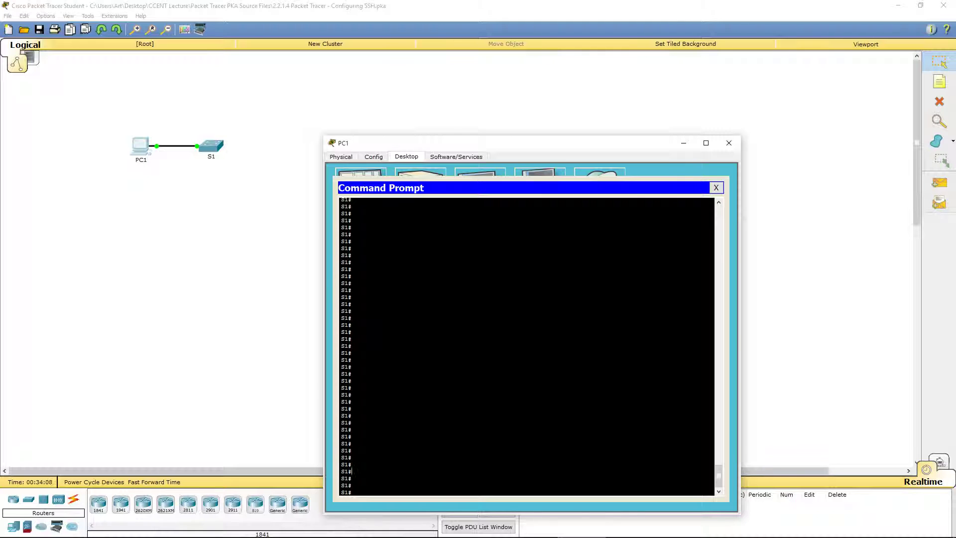
In config t, run no username administrator, then recreate administrator with a plain password
text(ig t)
key(Return)
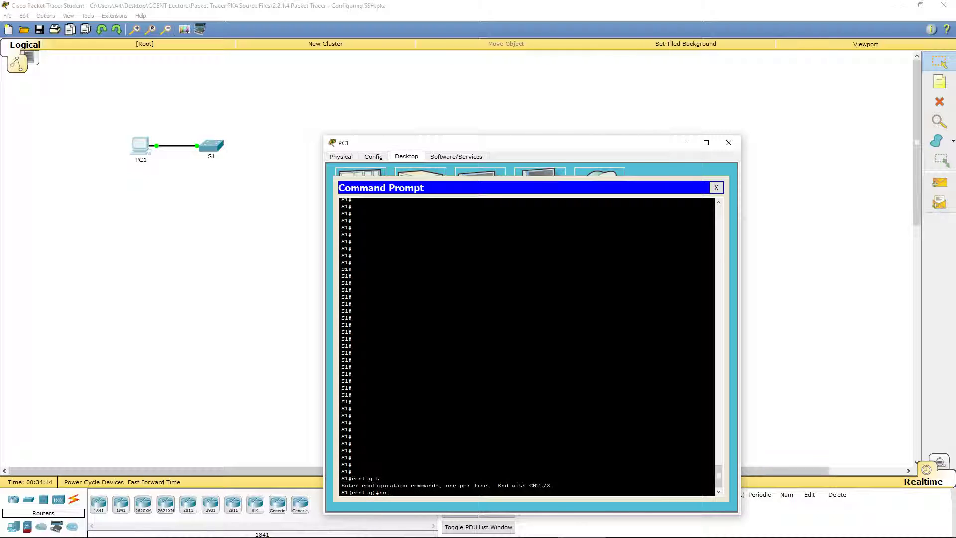
text(no username adm)
text(inistra)
text(otr)
key(BackSpace)
key(BackSpace)
key(BackSpace)
text(tor)
key(Return)
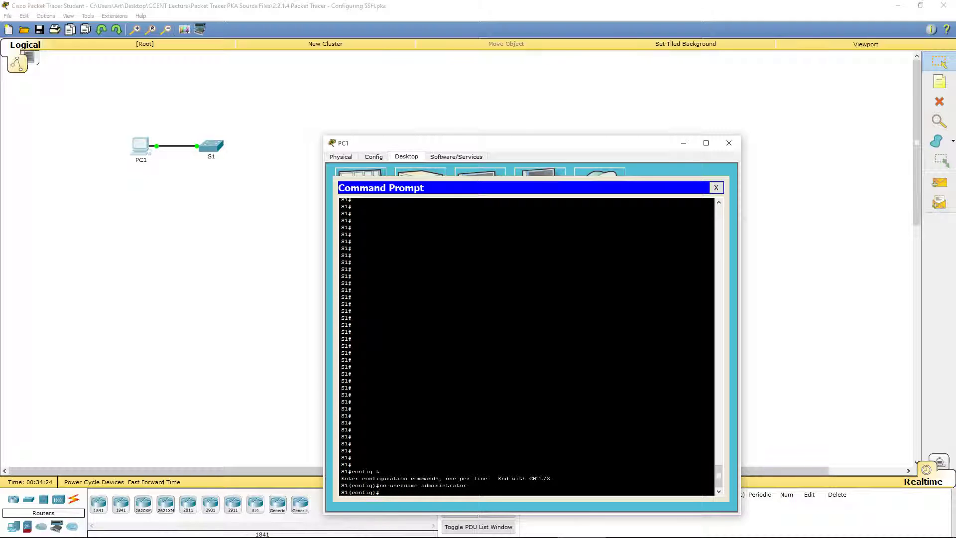
text(usernam)
text(e)
text( adminis)
text(traotr)
text( password)
text( cisco)
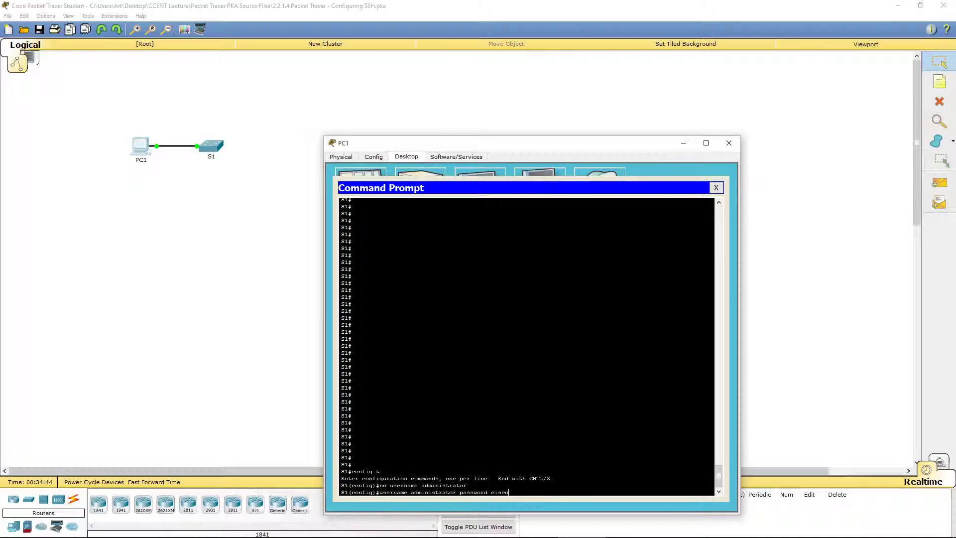
key(Return)
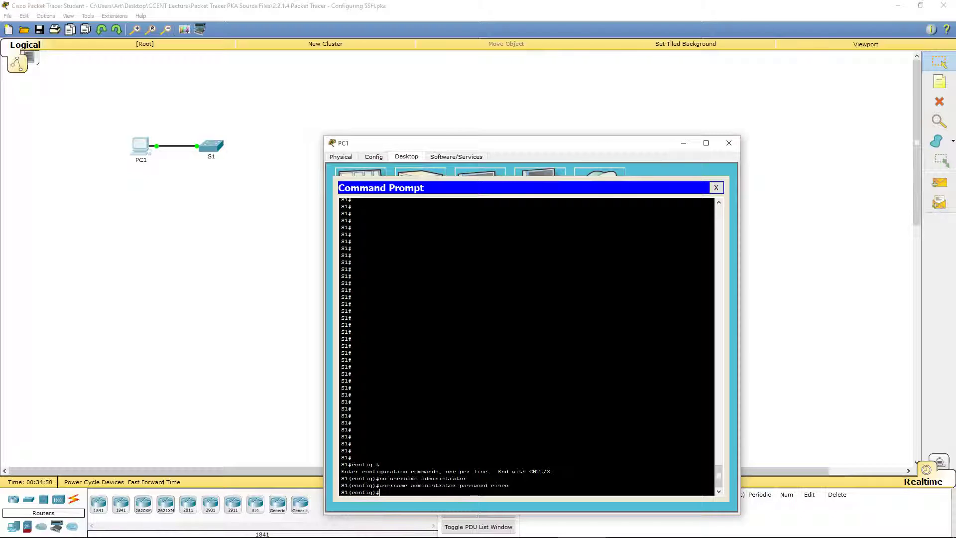
Exit configuration mode and run show run on S1
text(exit)
key(Return)
key(Return)
key(Return)
key(Return)
key(Return)
key(Return)
key(Return)
key(Return)
key(Return)
key(Return)
key(Return)
key(Return)
key(Return)
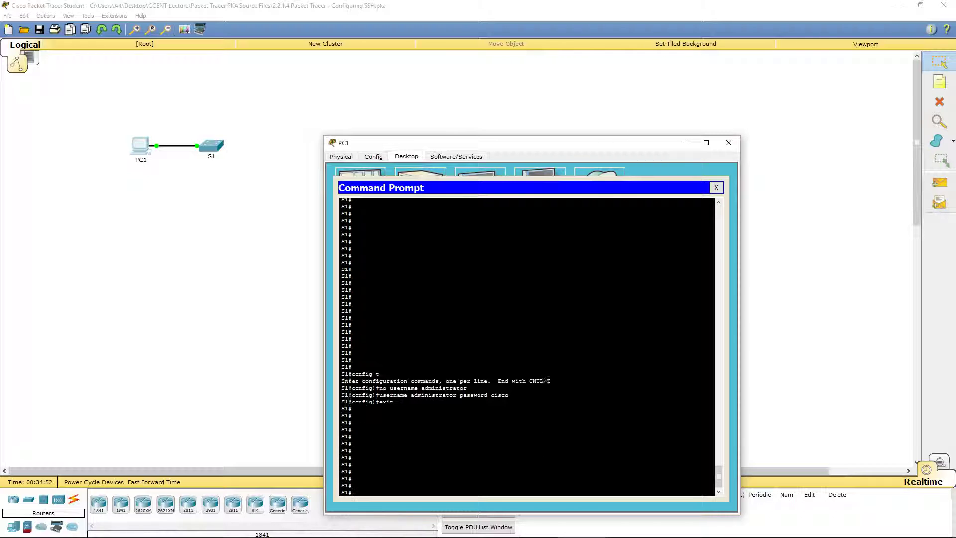
key(Return)
key(Return)
key(Return)
key(Return)
key(Return)
key(Return)
key(Return)
key(Return)
text(show run)
key(Return)
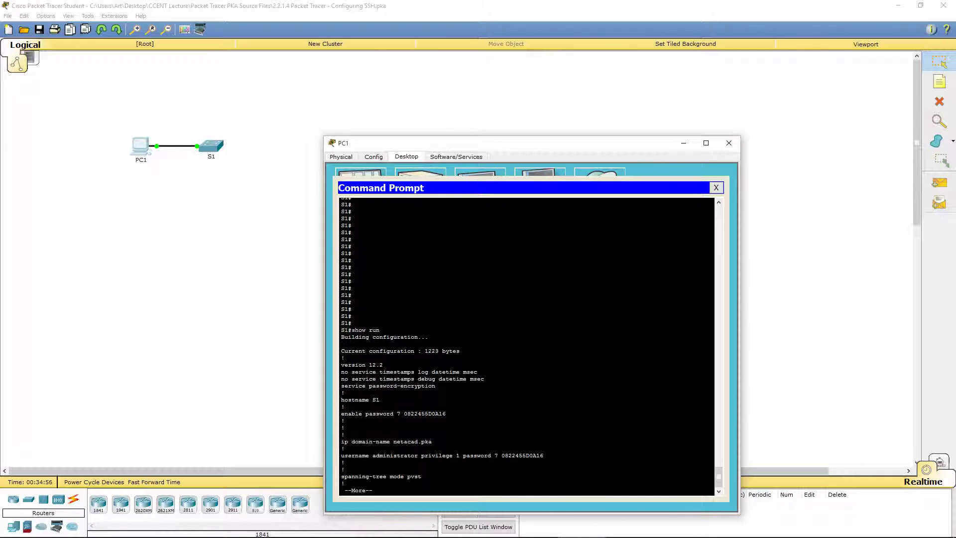
Highlight the administrator username line and its type 7 password, then check the 100/100 completion
double_click(350, 455)
click(351, 456)
double_click(395, 455)
drag(461, 455, 544, 456)
click(532, 456)
key(alt+Tab)
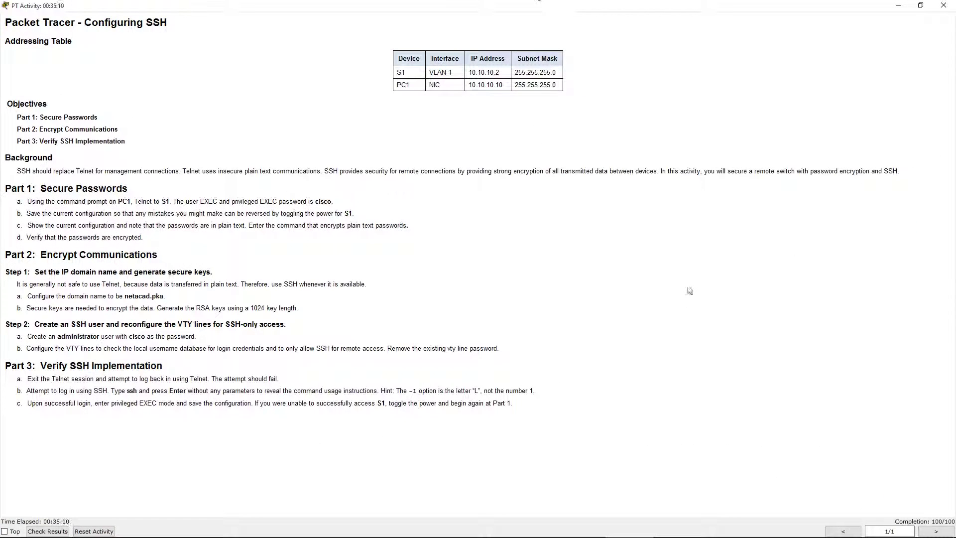
click(43, 532)
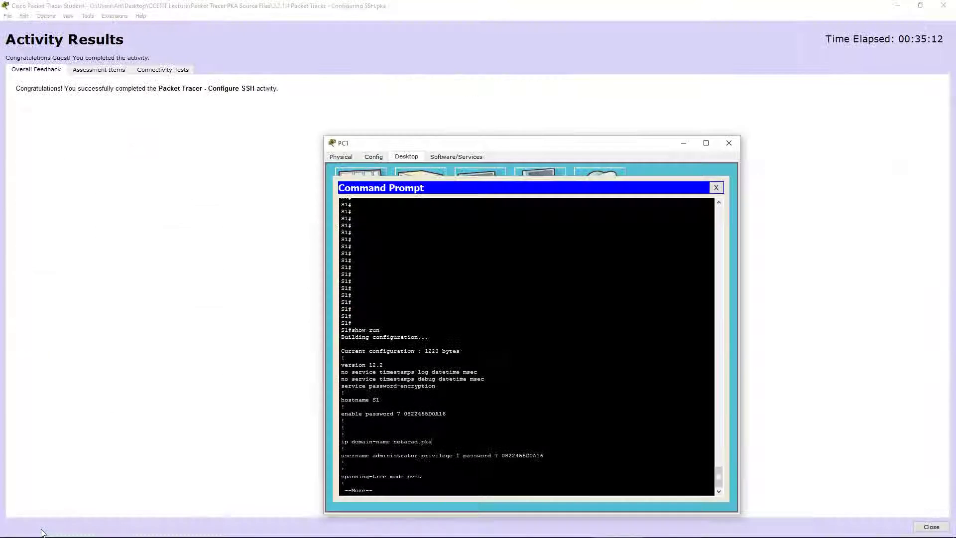
click(102, 70)
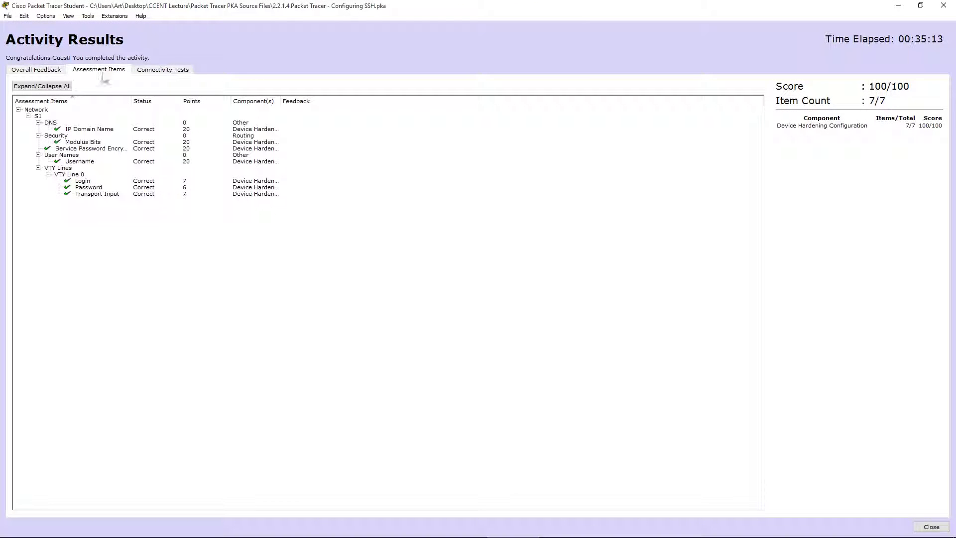
click(83, 162)
click(45, 71)
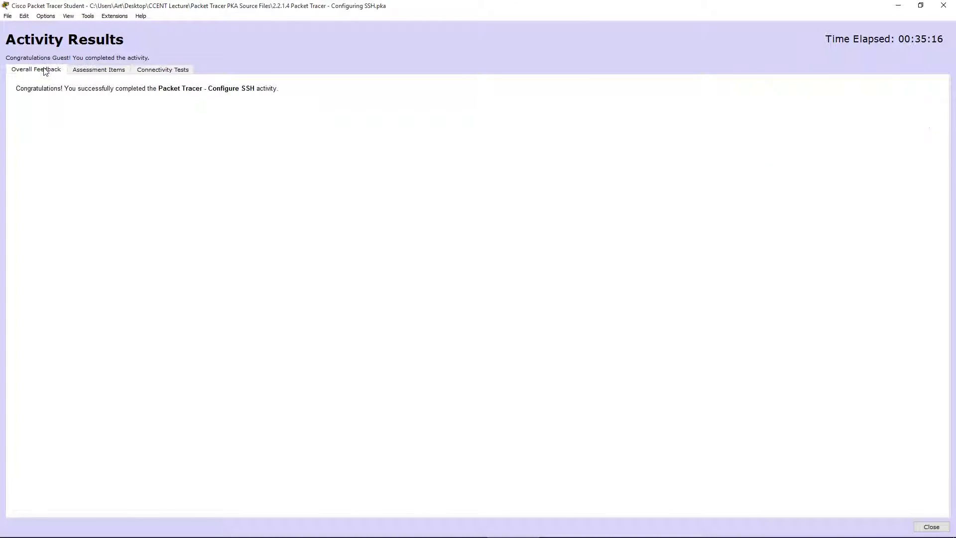
click(97, 71)
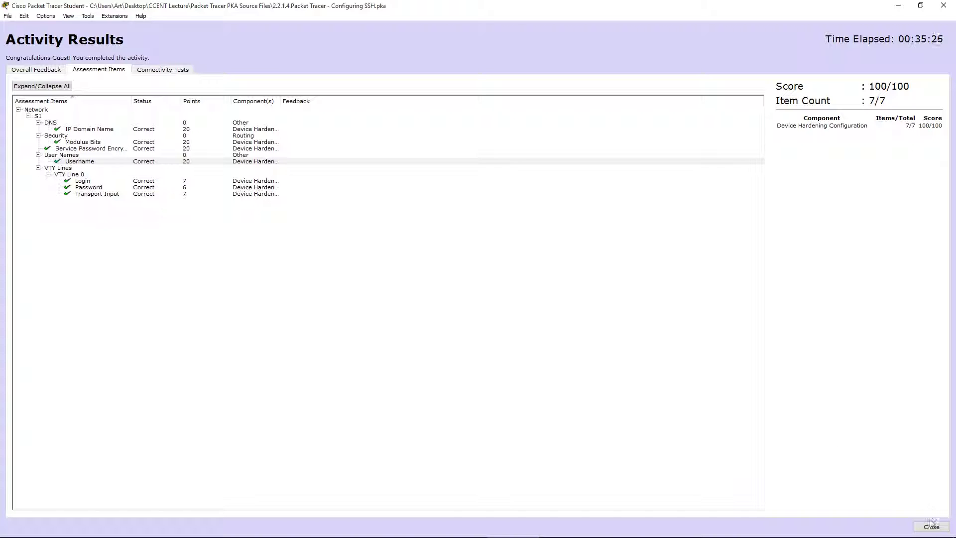
click(931, 526)
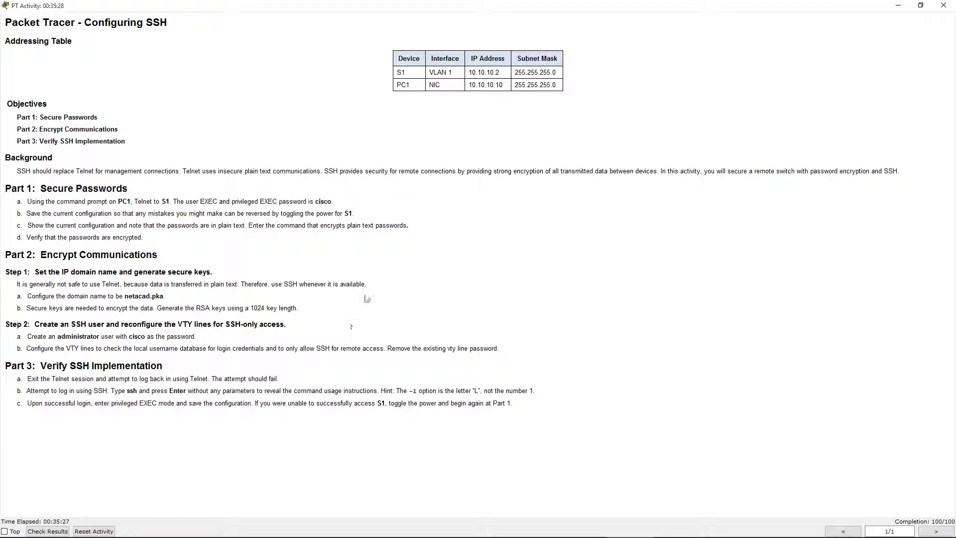